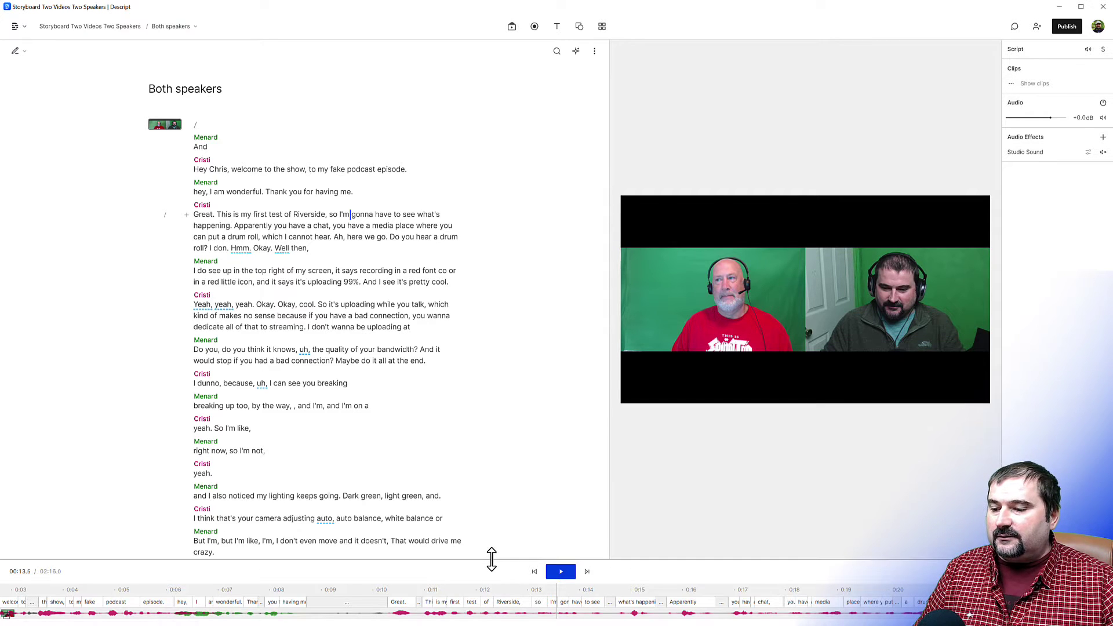
Step: Raise the script/timeline divider so the timeline panel takes up more of the window
drag(492, 559, 485, 406)
drag(363, 541, 360, 517)
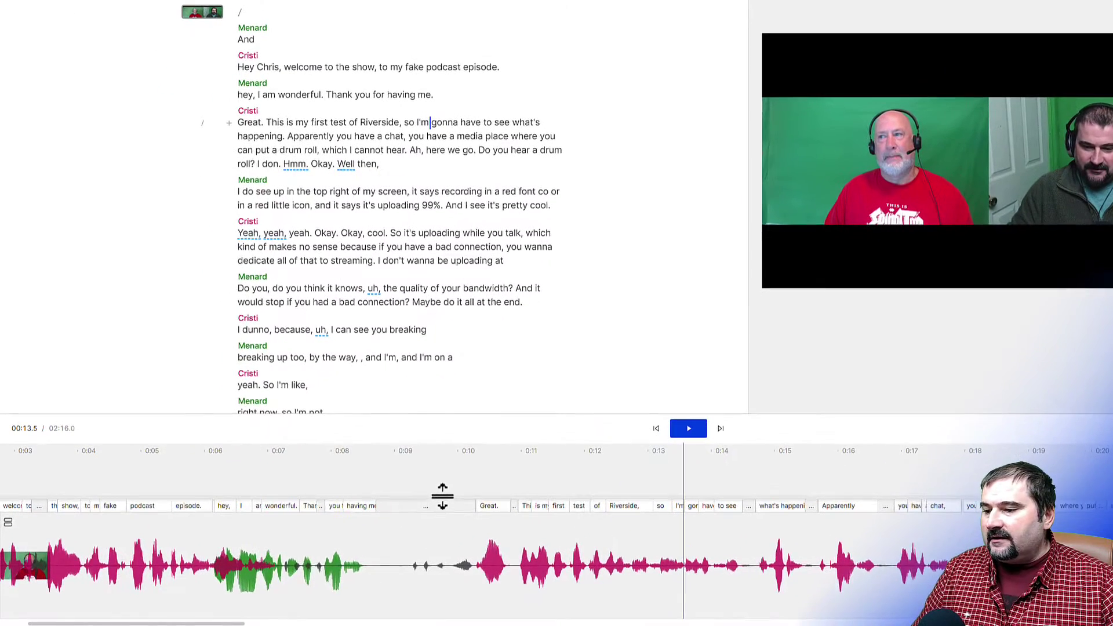
drag(442, 494, 442, 491)
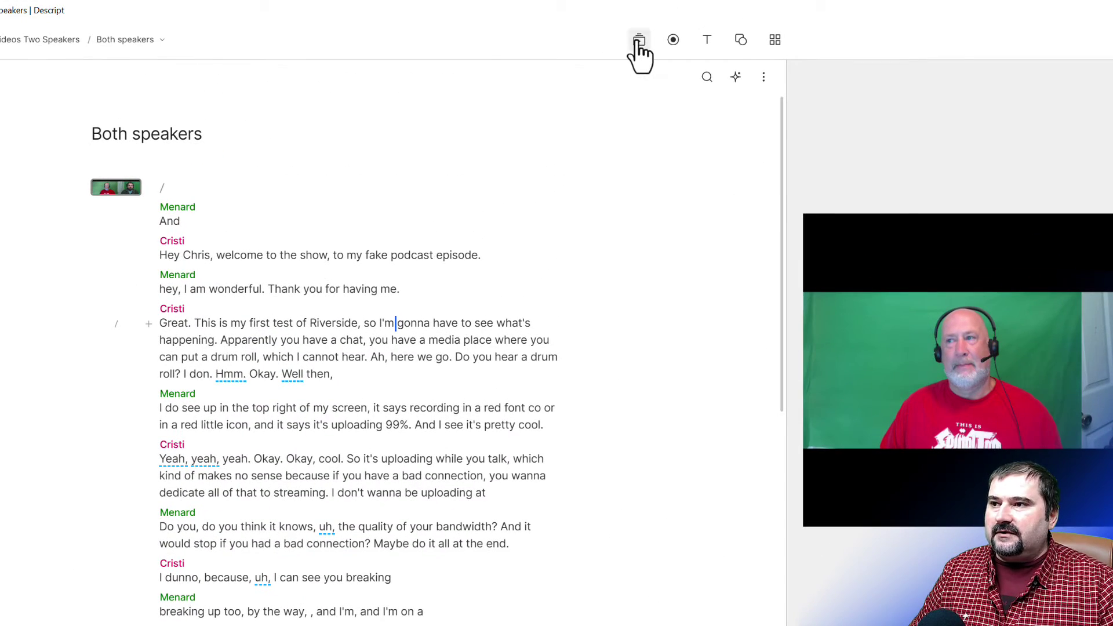
Step: Show the Media library with Sequences expanded, select the whole transcript, and set the playhead to 0:06.7
click(639, 39)
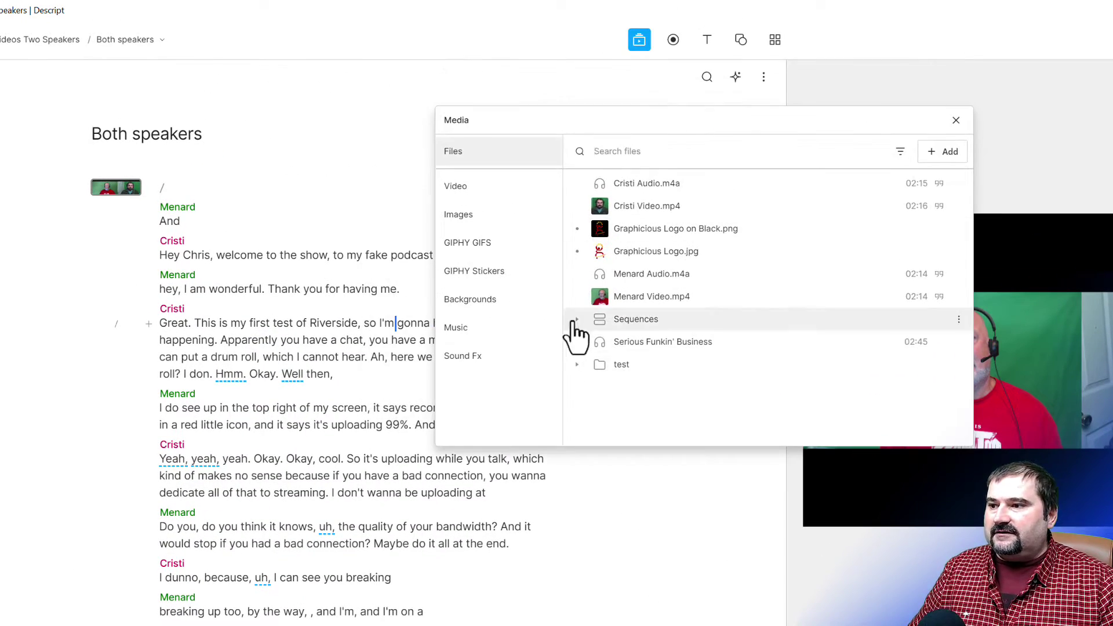
click(577, 318)
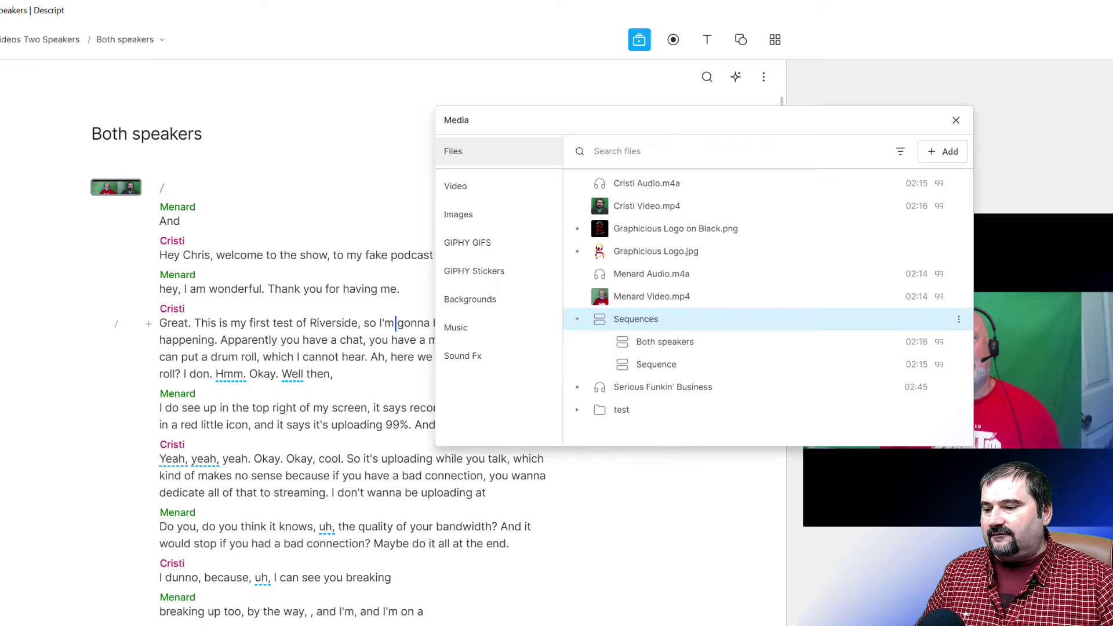
key(ctrl+a)
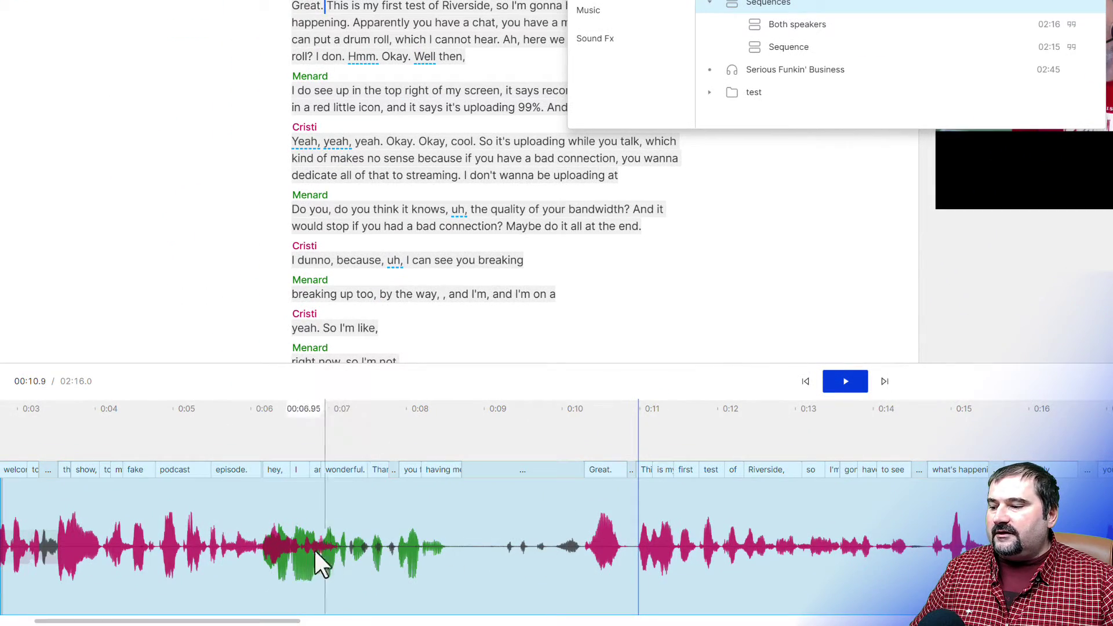
click(307, 557)
Step: Replay the cross-talk from 0:05 to 0:08.7, then close the media library
scroll(319, 563, left, 5)
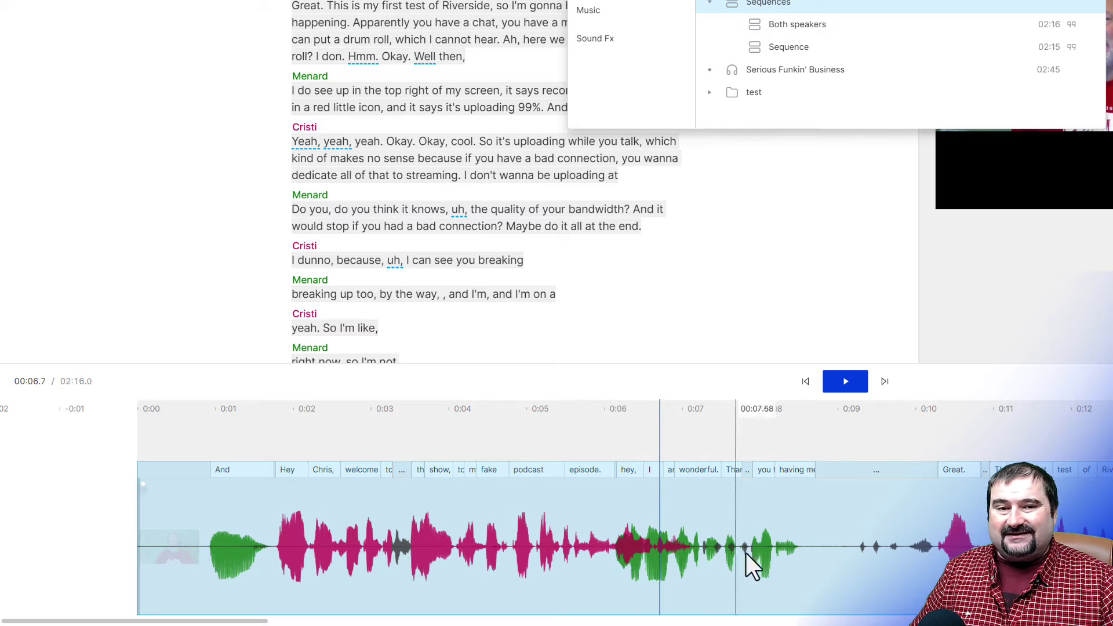
click(532, 409)
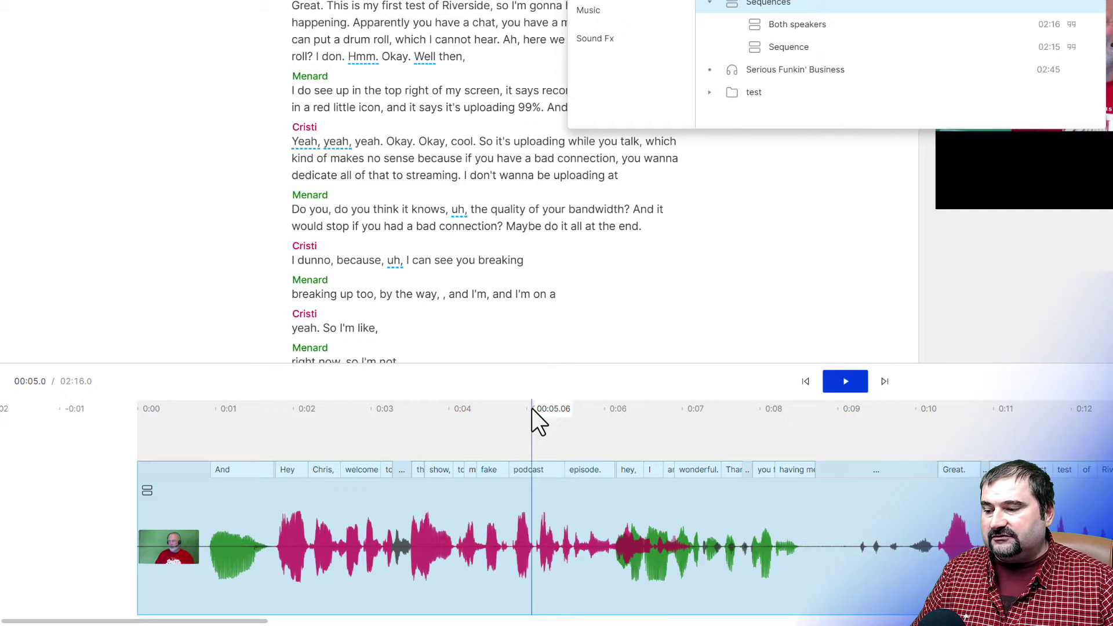
key(space)
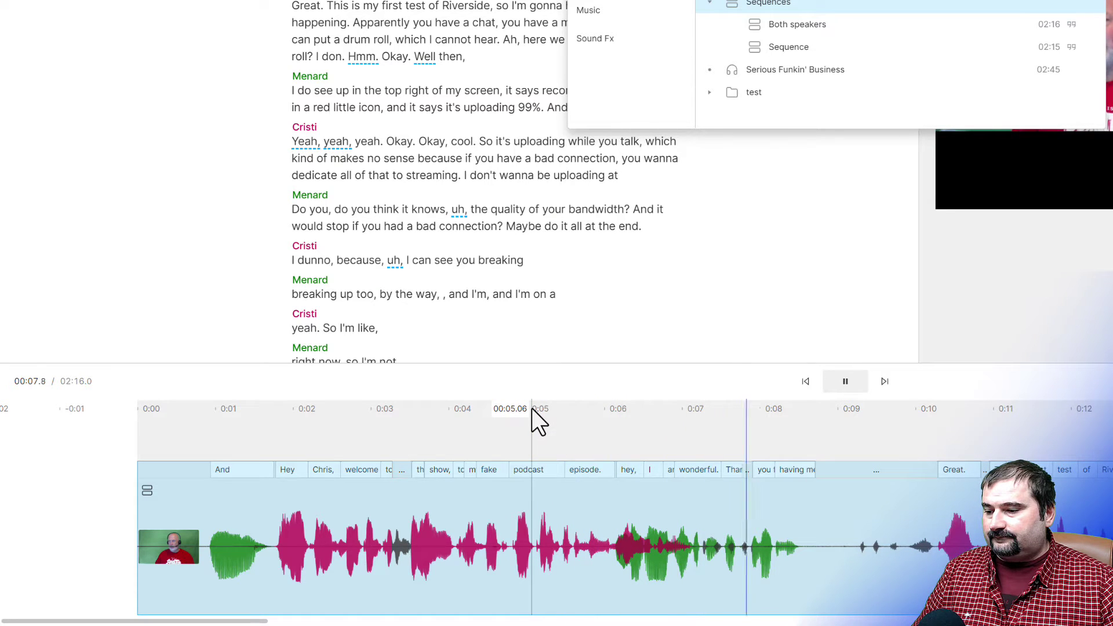
key(space)
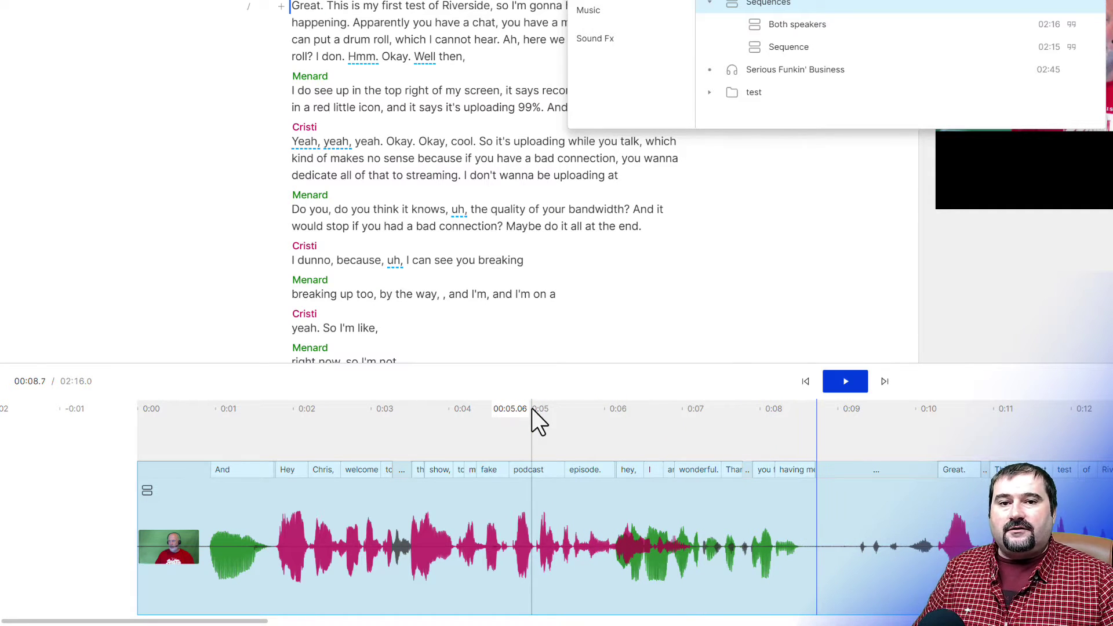
click(939, 271)
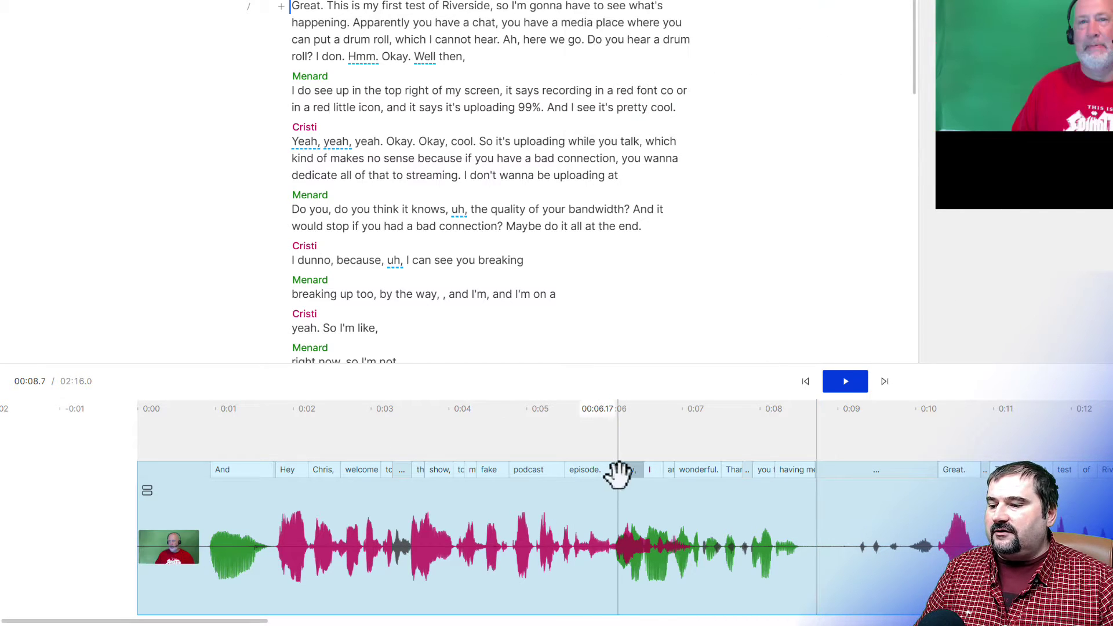
Step: Open the Both speakers sequence in the multi-track editor and select the green speaker's track
right_click(678, 556)
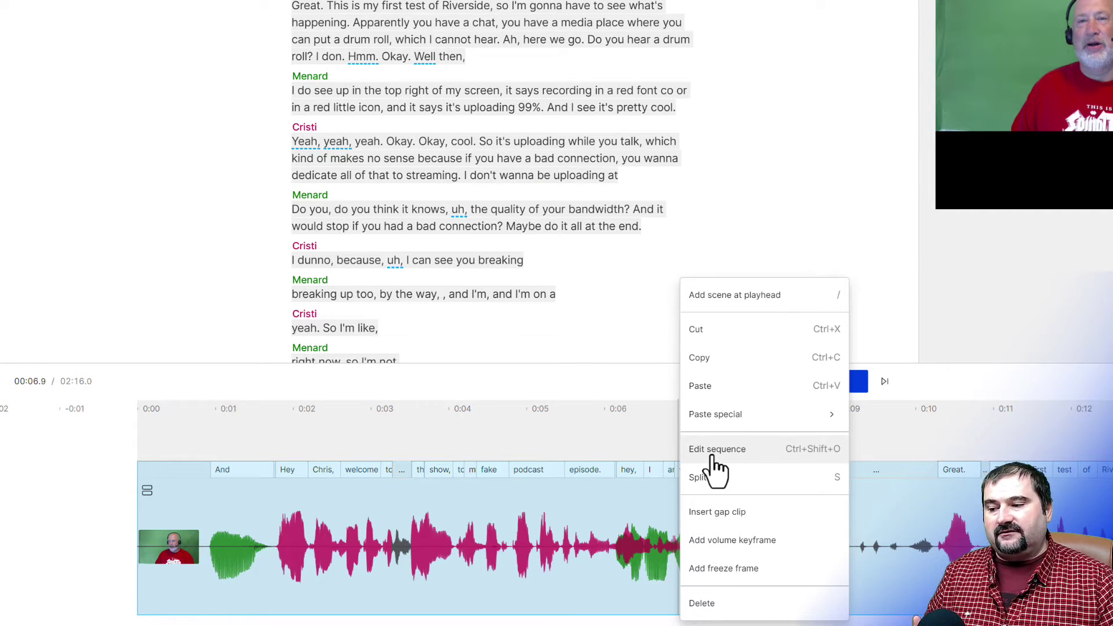
click(717, 449)
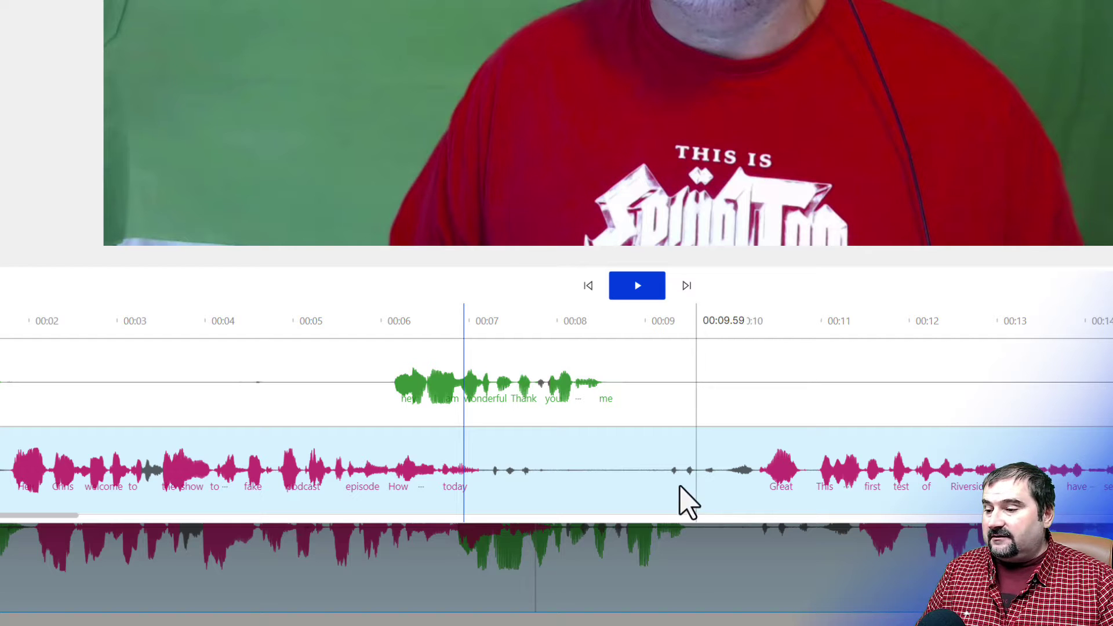
click(410, 392)
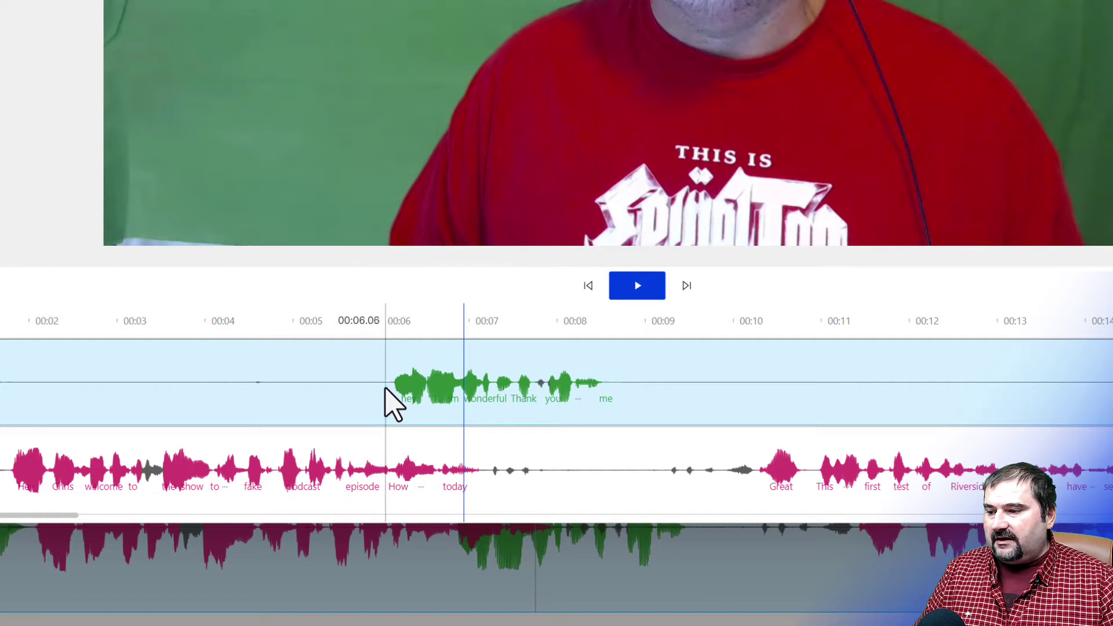
Step: Blade the green speaker's track at 0:06 and 0:08.79, then switch back to the Select tool
click(384, 398)
key(b)
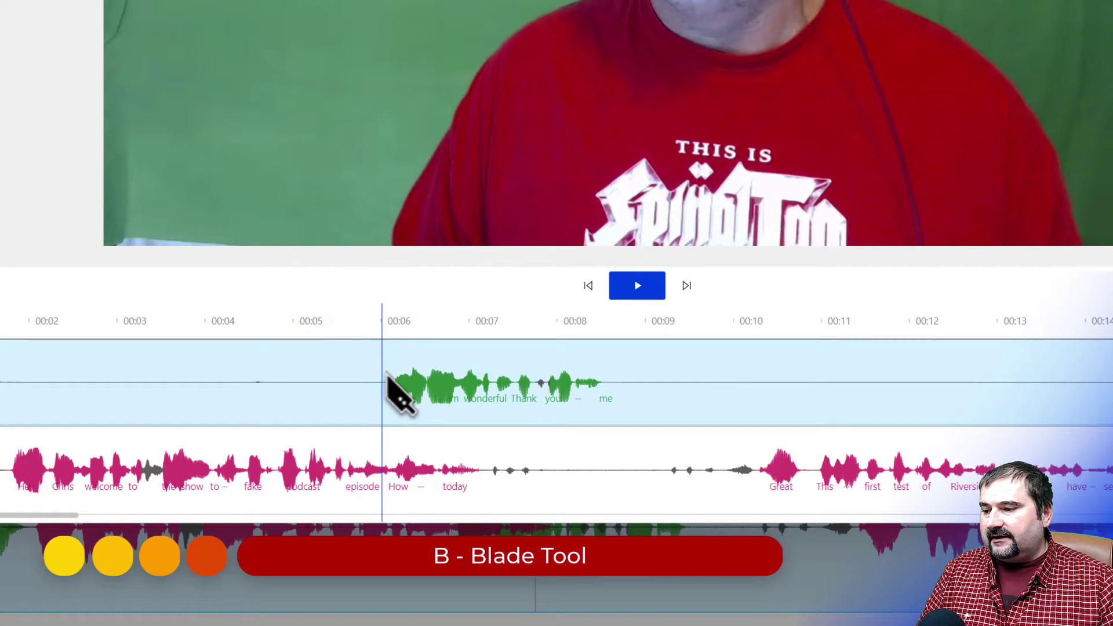
click(387, 376)
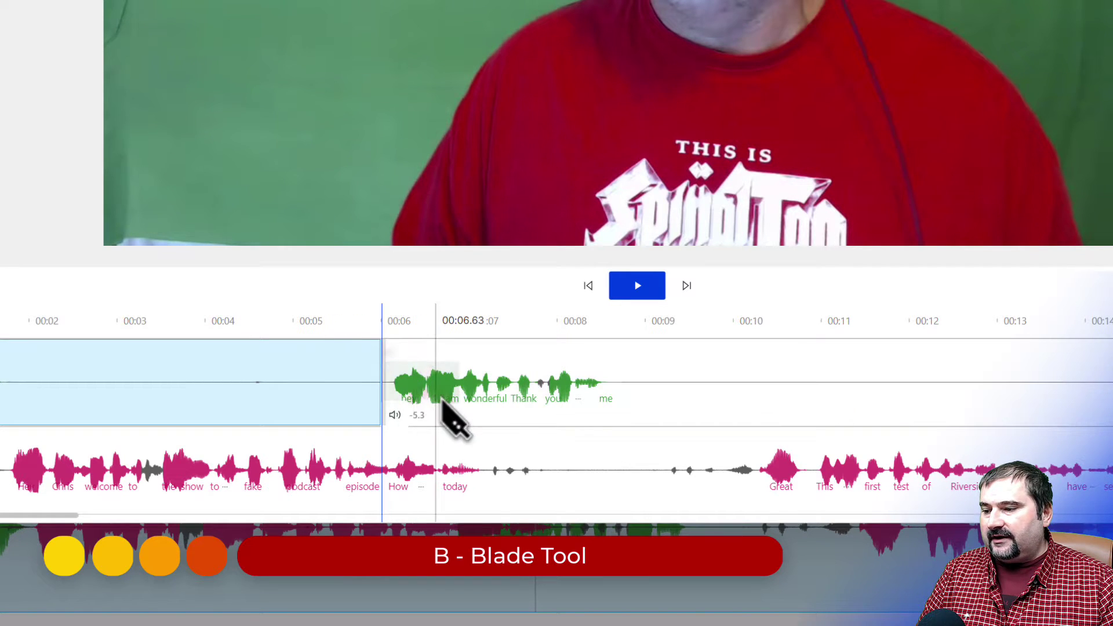
click(633, 386)
key(a)
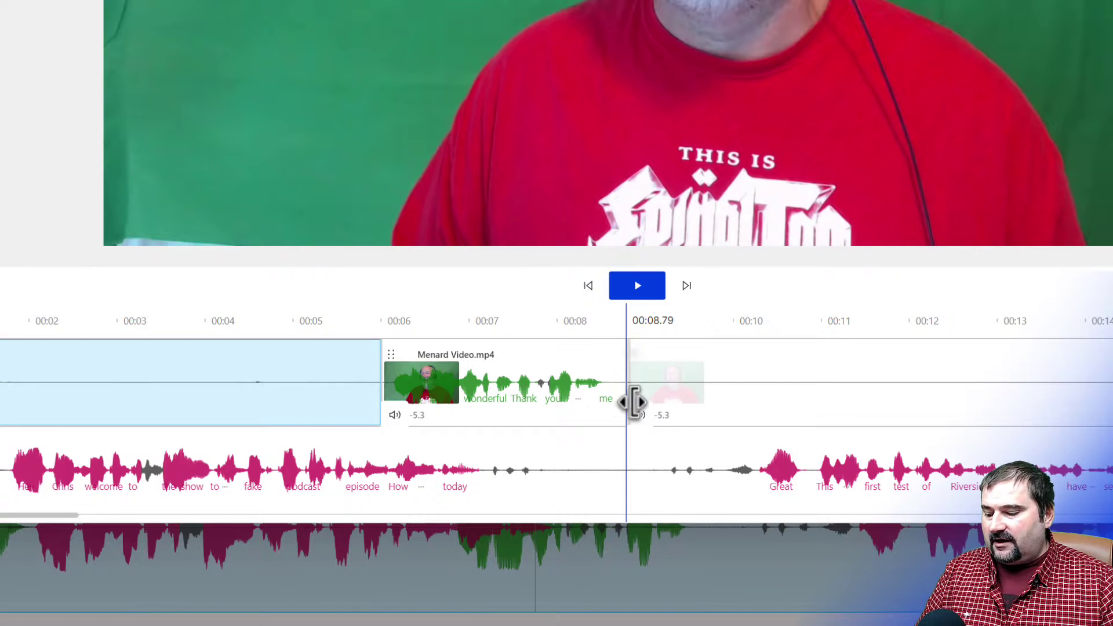
click(635, 404)
drag(635, 404, 576, 410)
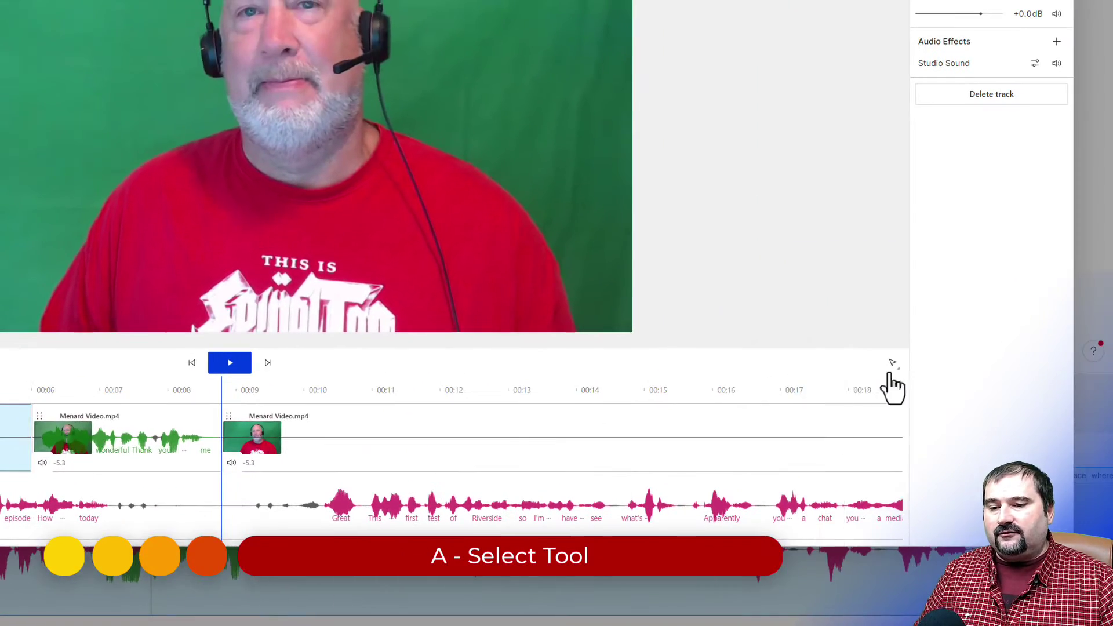
click(914, 360)
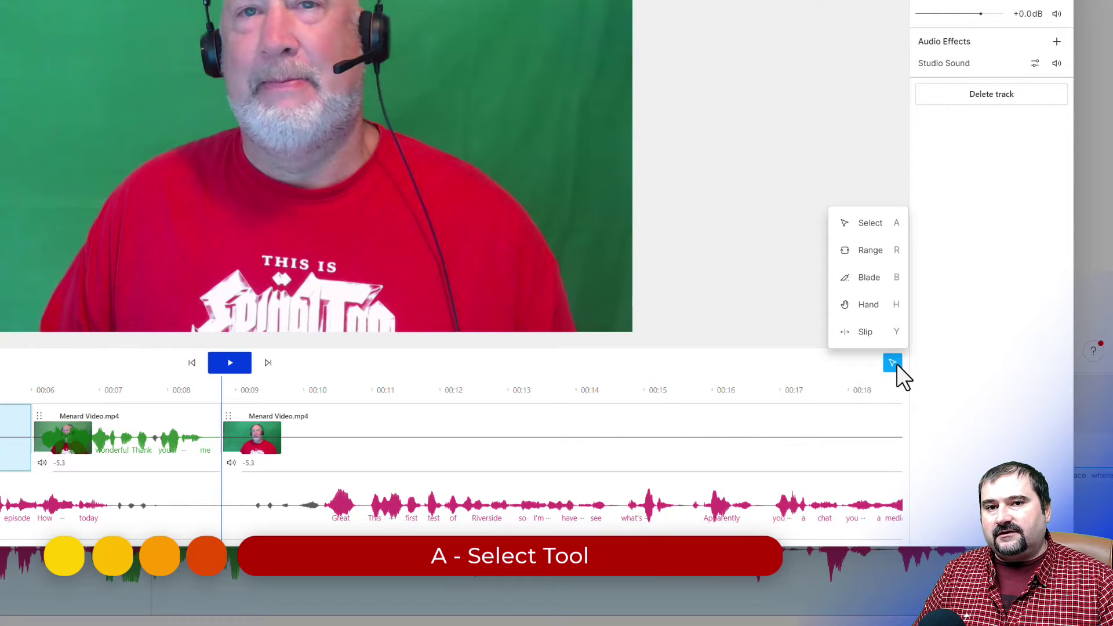
Step: Slide the isolated 'wonderful, thank you' clip later and extend the preceding green clip into the gap
click(880, 230)
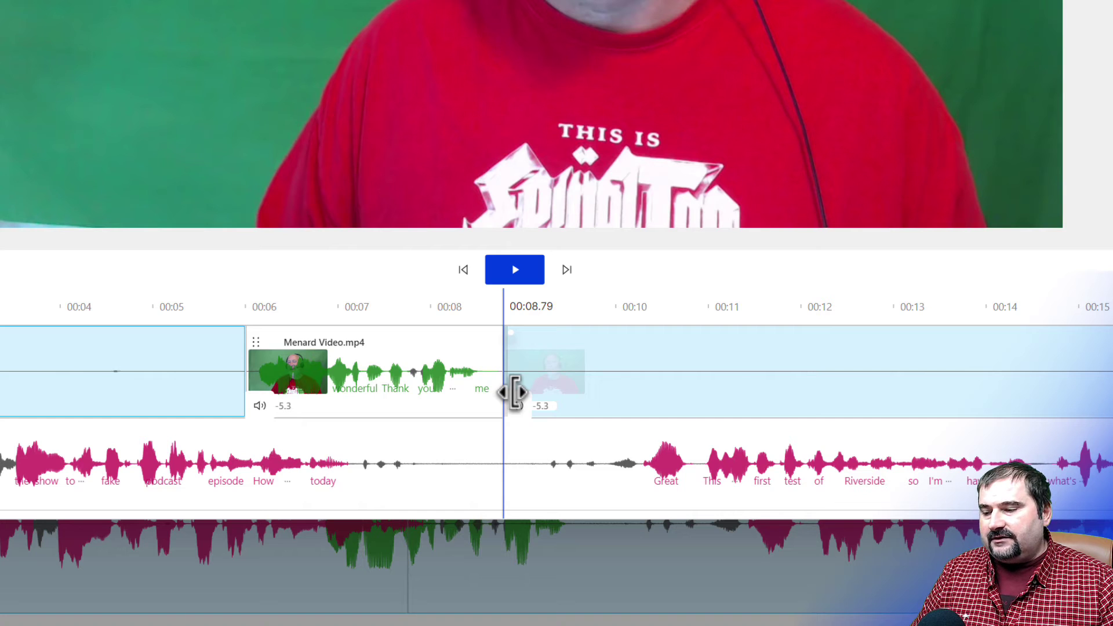
drag(516, 392, 594, 393)
drag(362, 408, 437, 405)
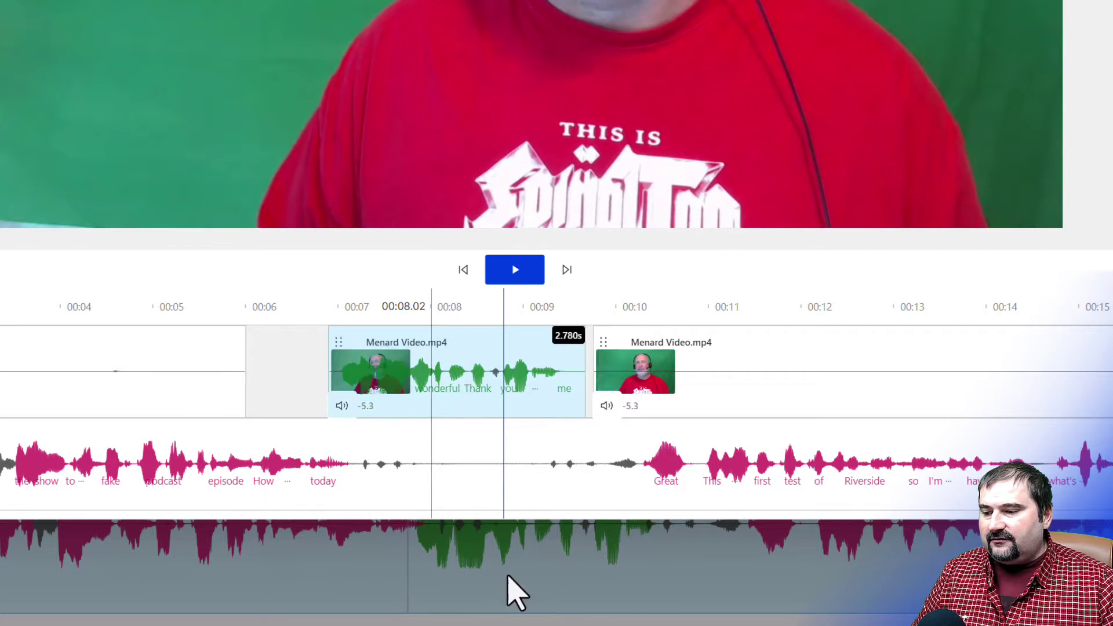
mouse_move(472, 380)
drag(473, 379, 523, 392)
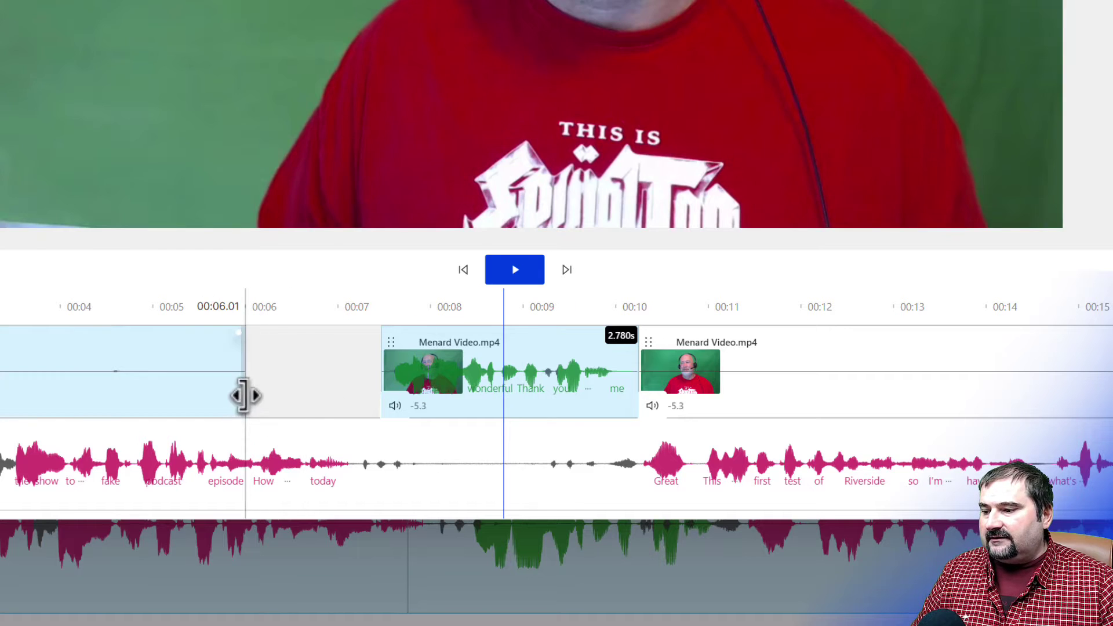
mouse_move(243, 393)
mouse_down()
mouse_move(364, 396)
mouse_move(251, 393)
mouse_up()
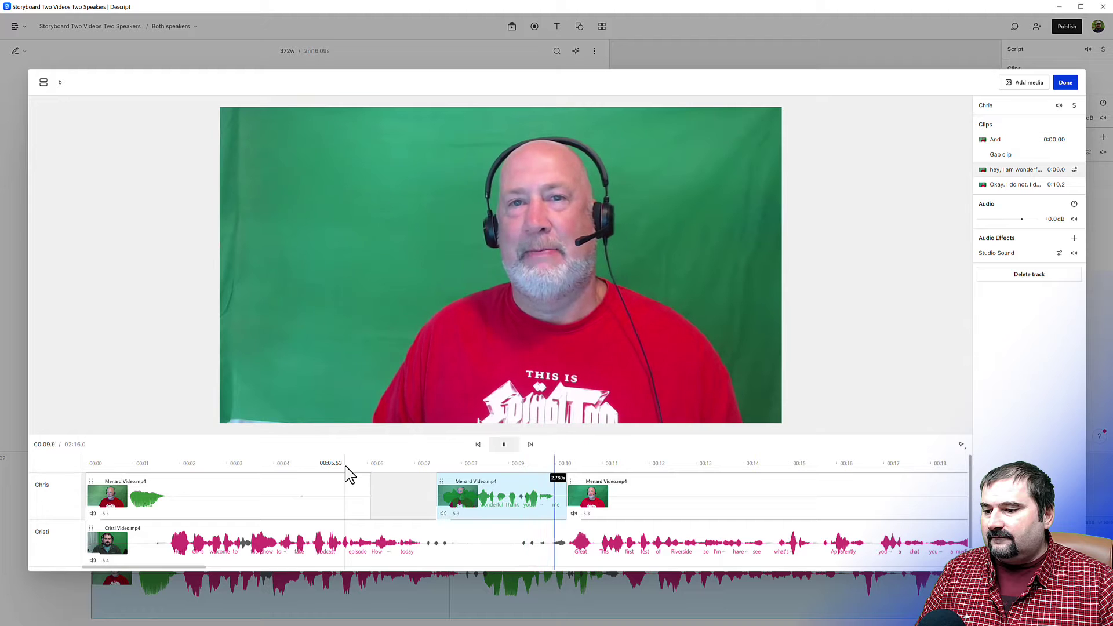
Step: Stop playback at 0:10.3 and leave the sequence editor with Done to return to the script
key(space)
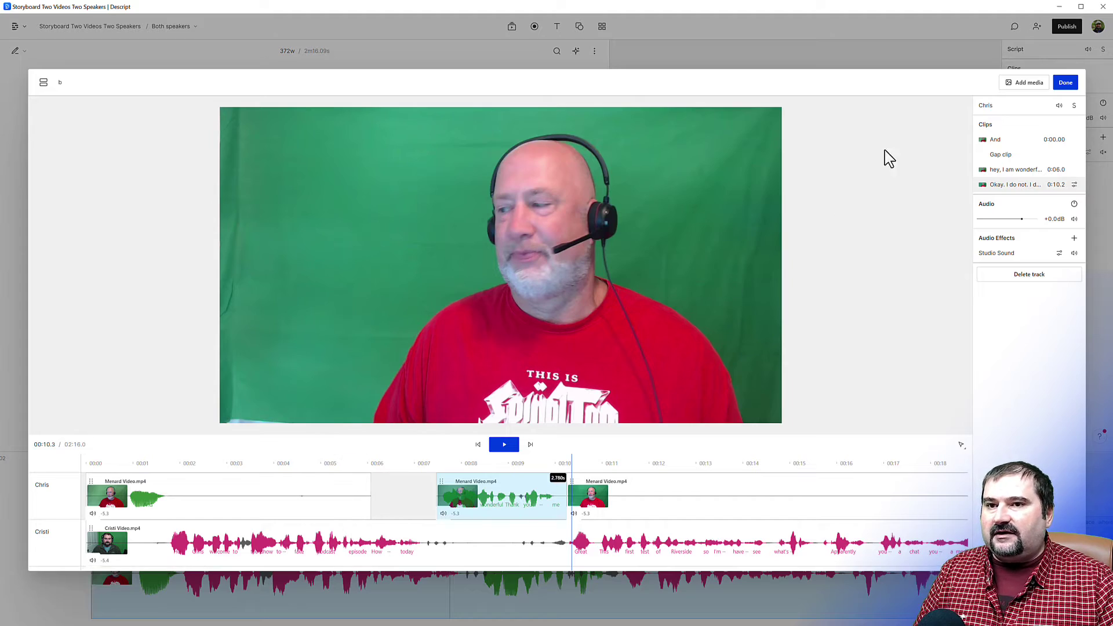
click(1065, 84)
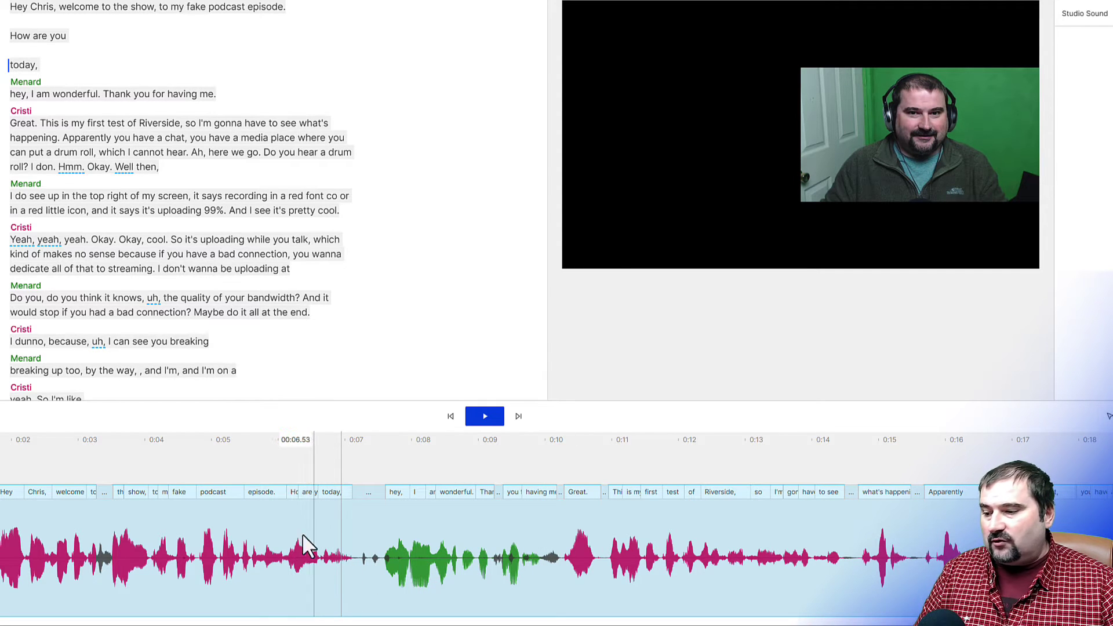
click(269, 448)
key(space)
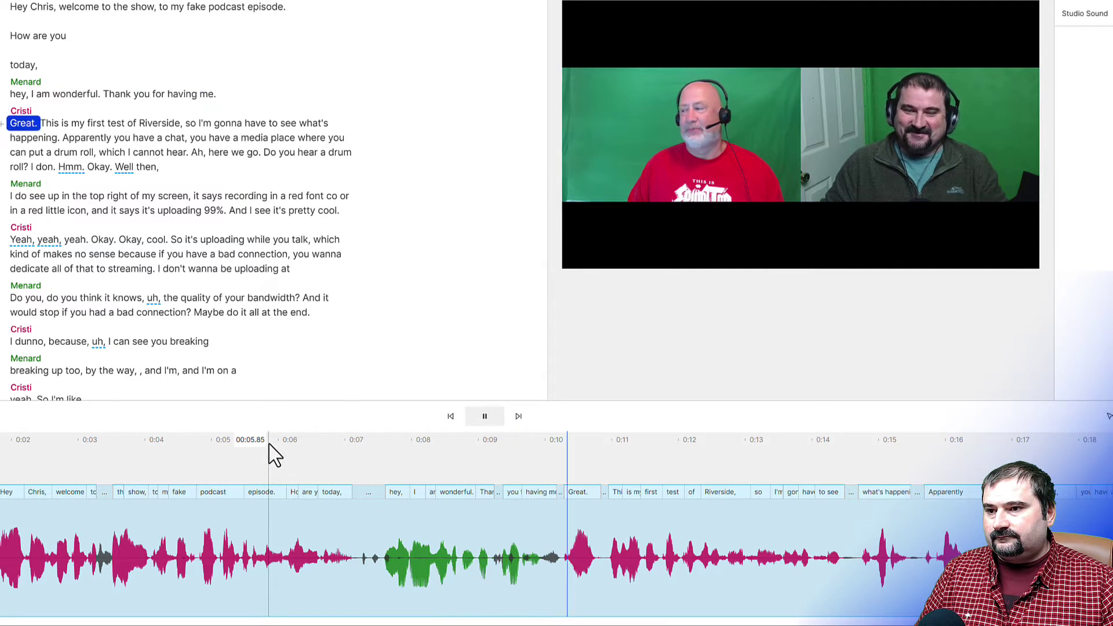
key(space)
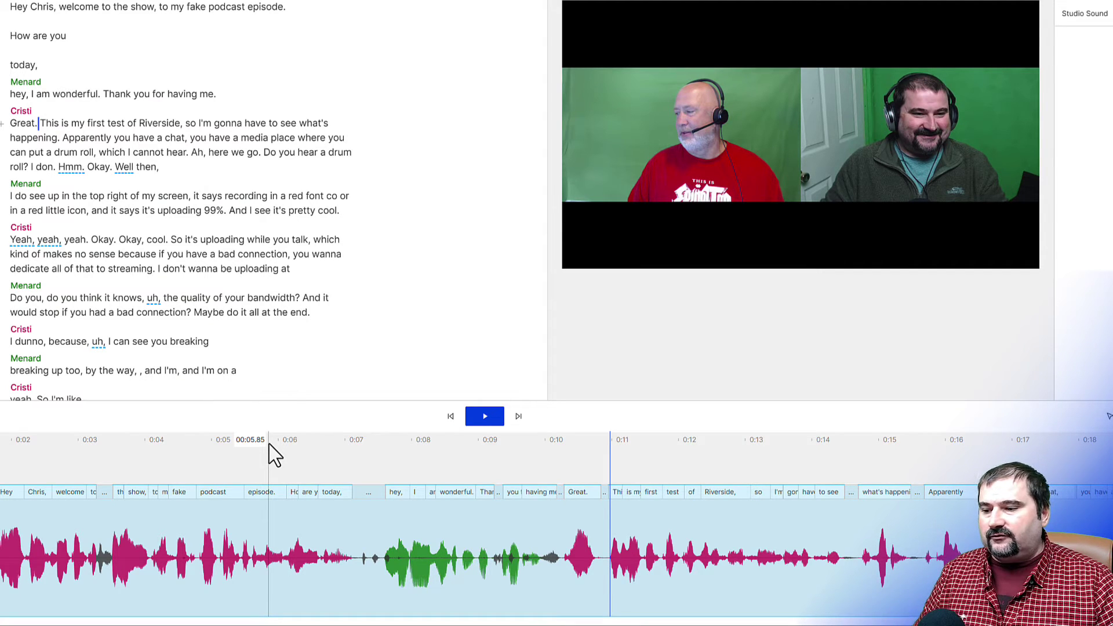
click(265, 454)
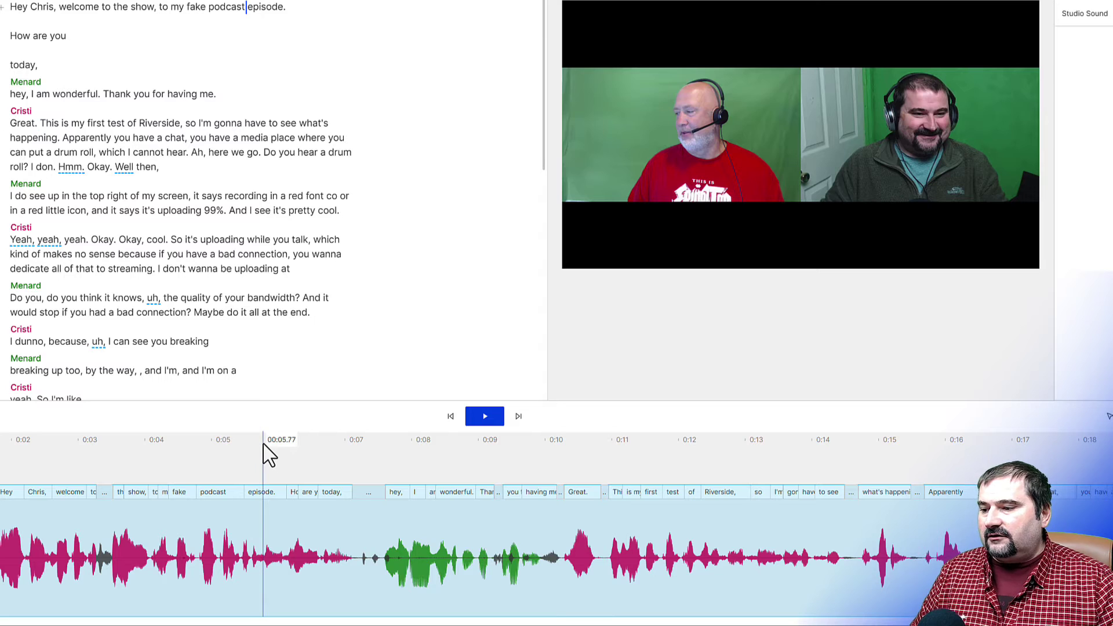
click(299, 452)
click(879, 164)
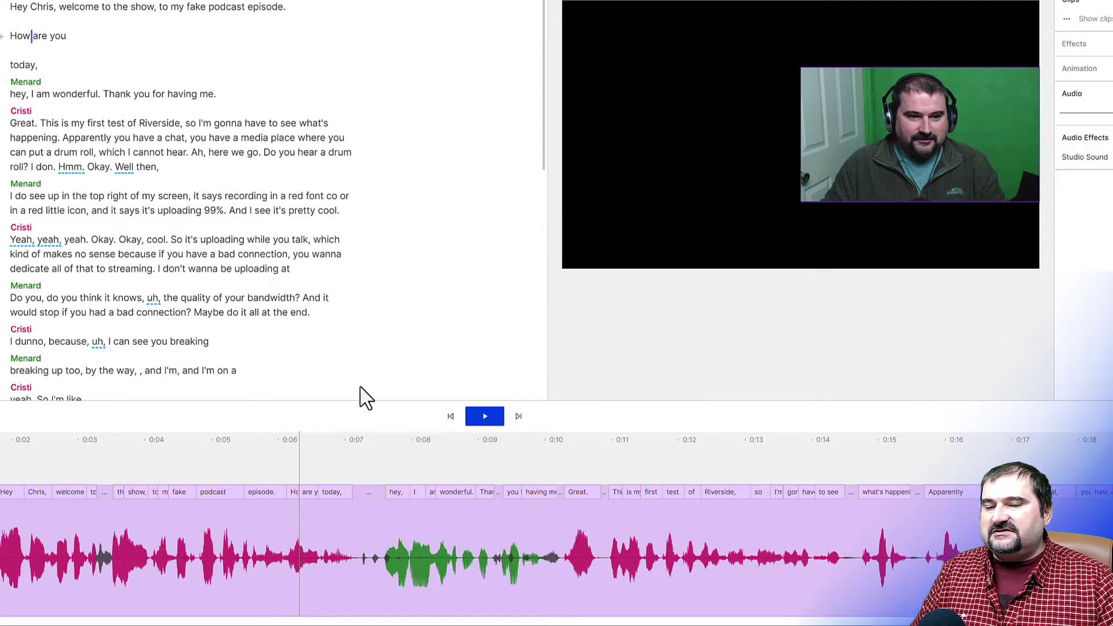
key(space)
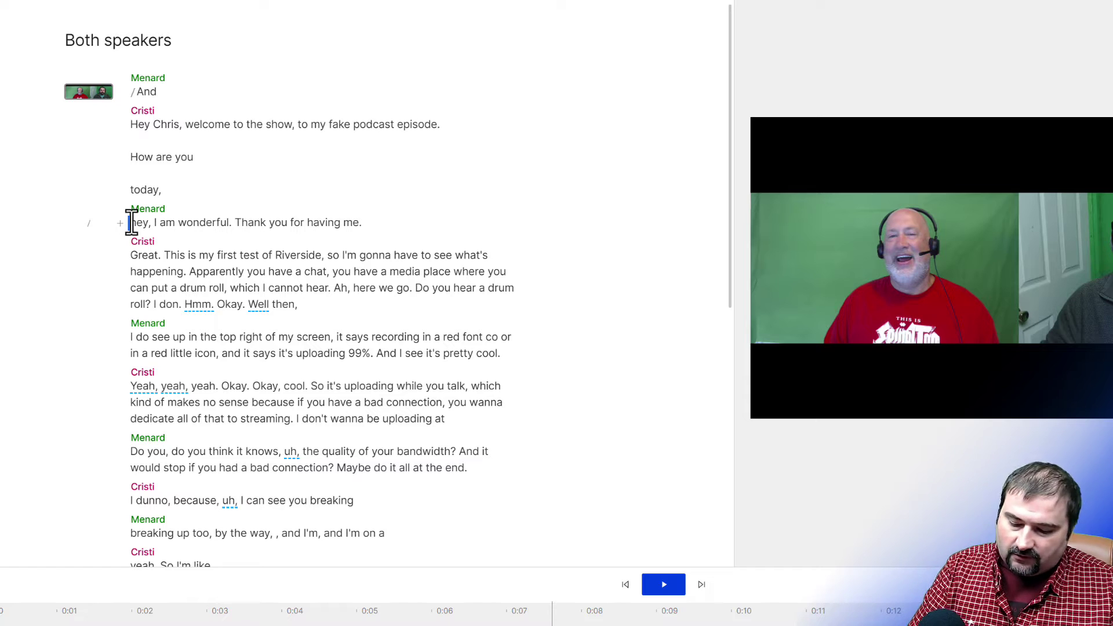
text(/)
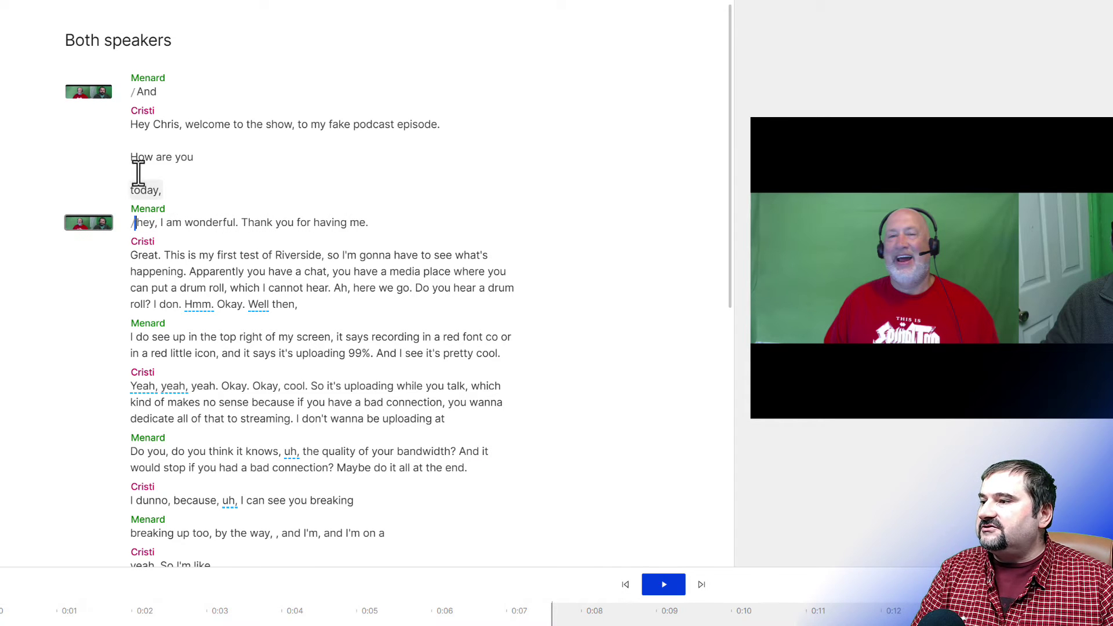
click(131, 125)
text(/)
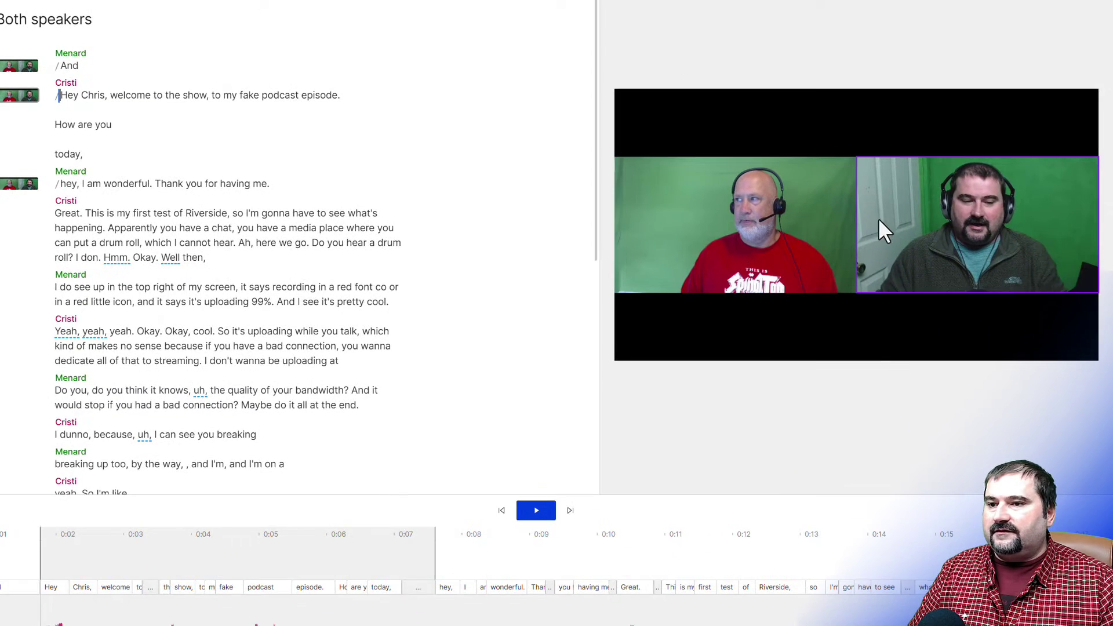
Step: Make the opening scene show the grey-jacket speaker full-frame, deleting the red-shirt inset, and preview it
click(879, 221)
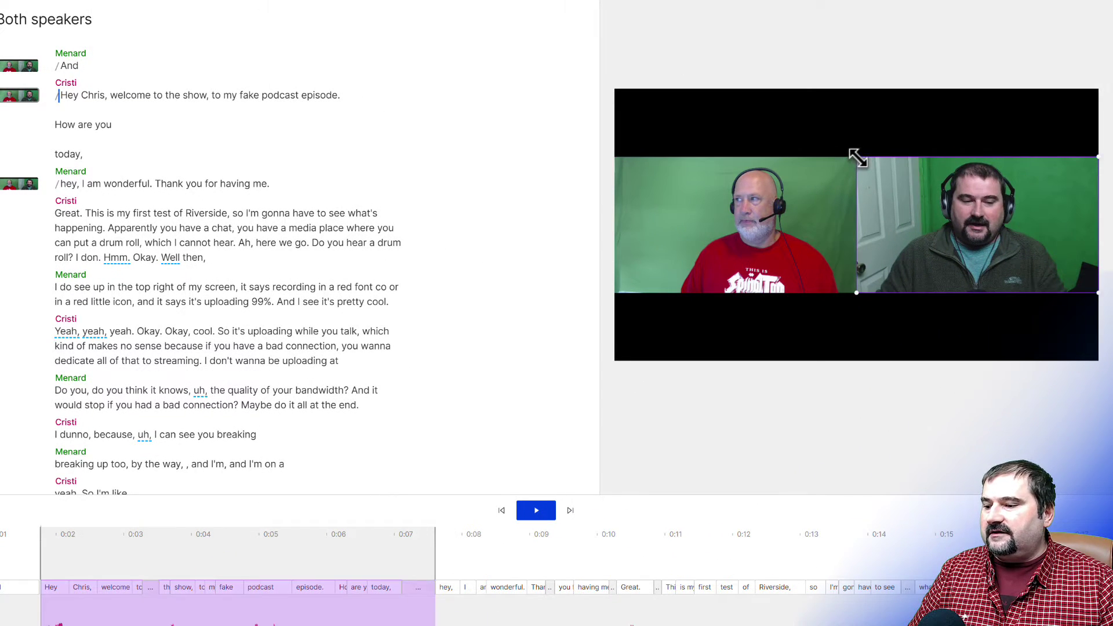
drag(855, 156, 736, 131)
drag(955, 191, 840, 191)
drag(973, 296, 1095, 359)
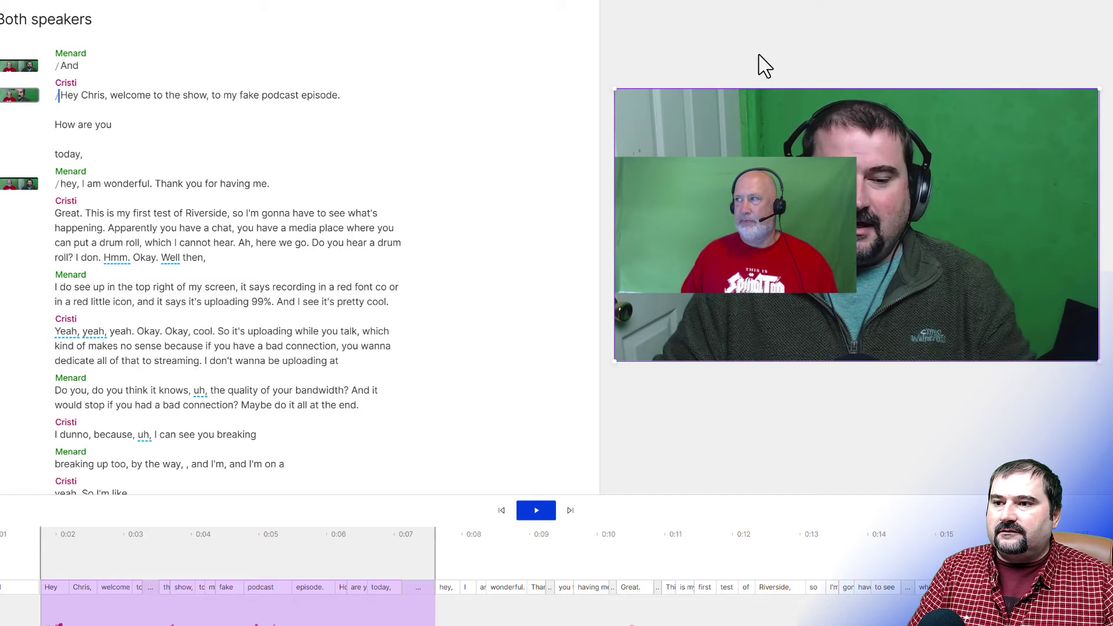
click(749, 201)
key(Delete)
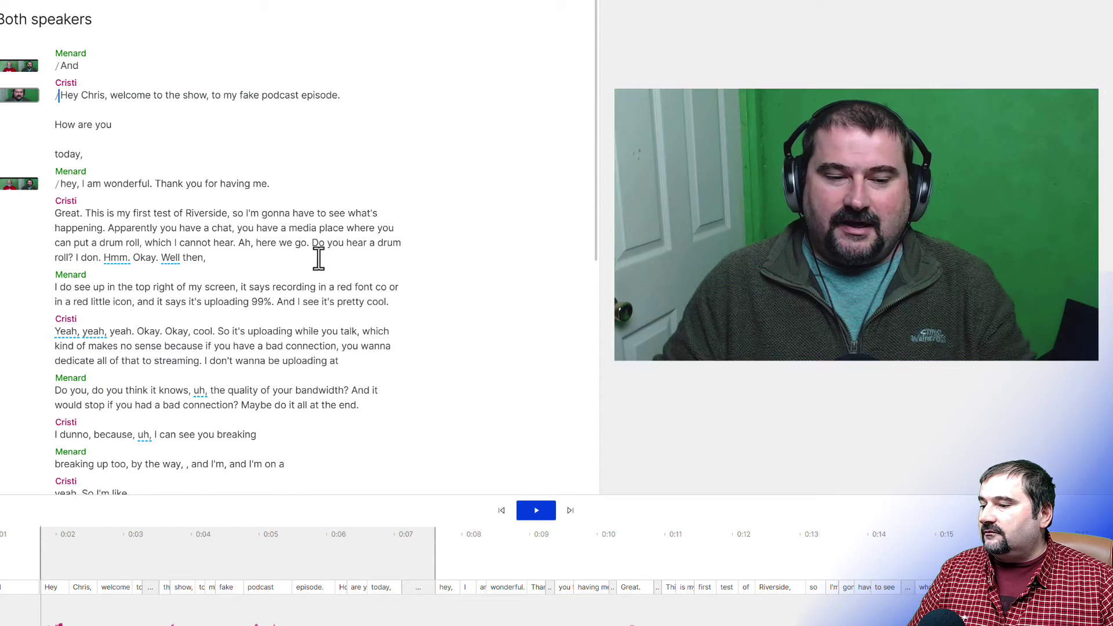
click(65, 96)
key(space)
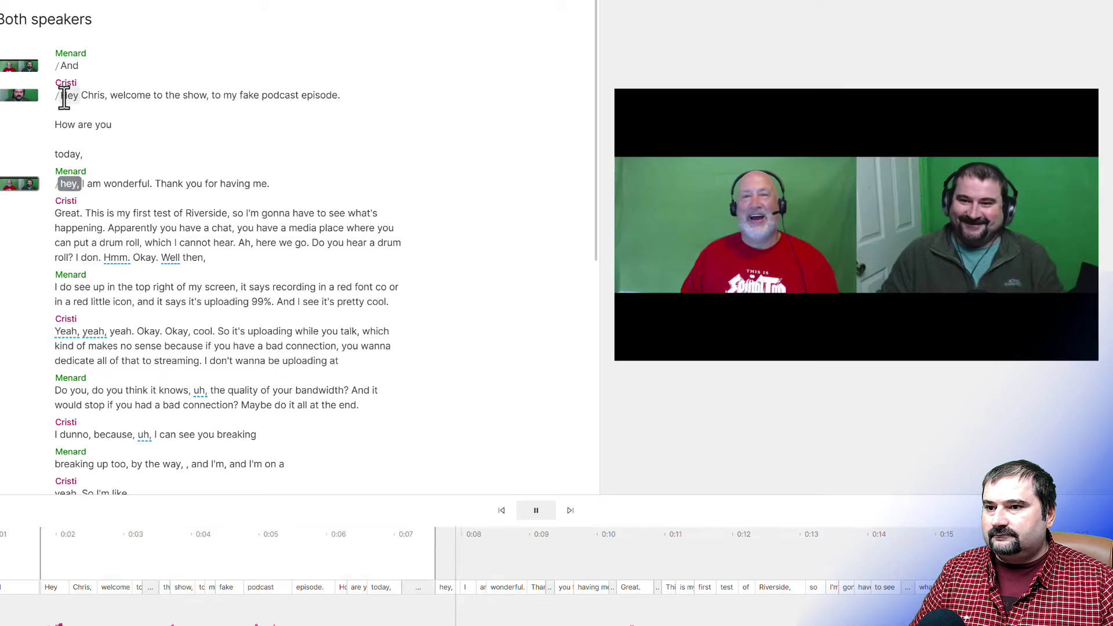
key(space)
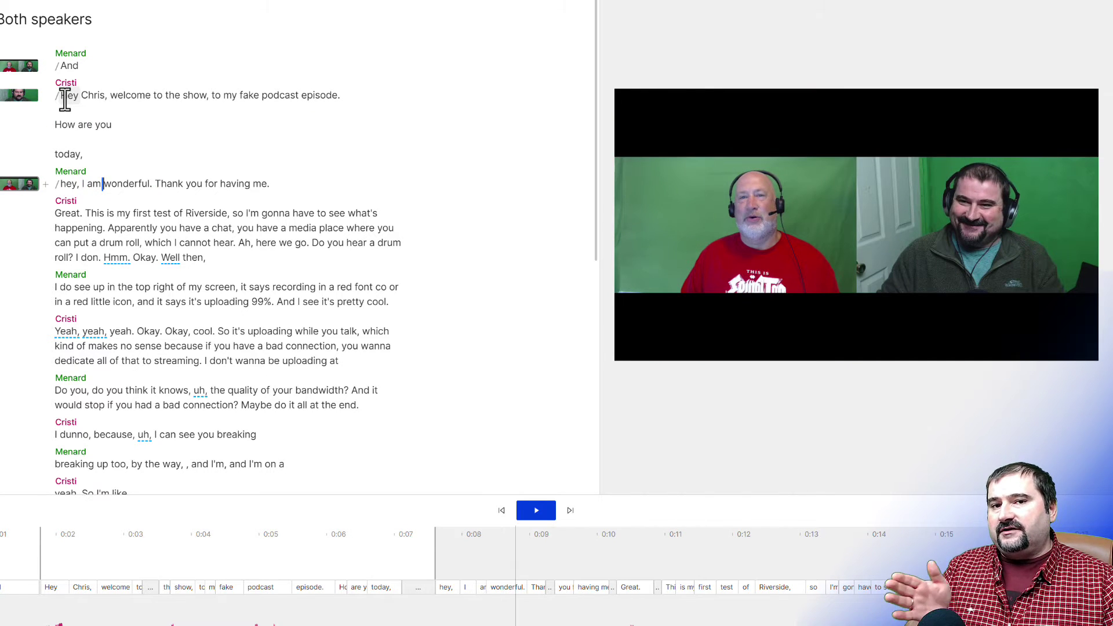
Step: In the reply scene, enlarge the red-shirt speaker's tile to fill the whole frame
click(547, 561)
click(711, 211)
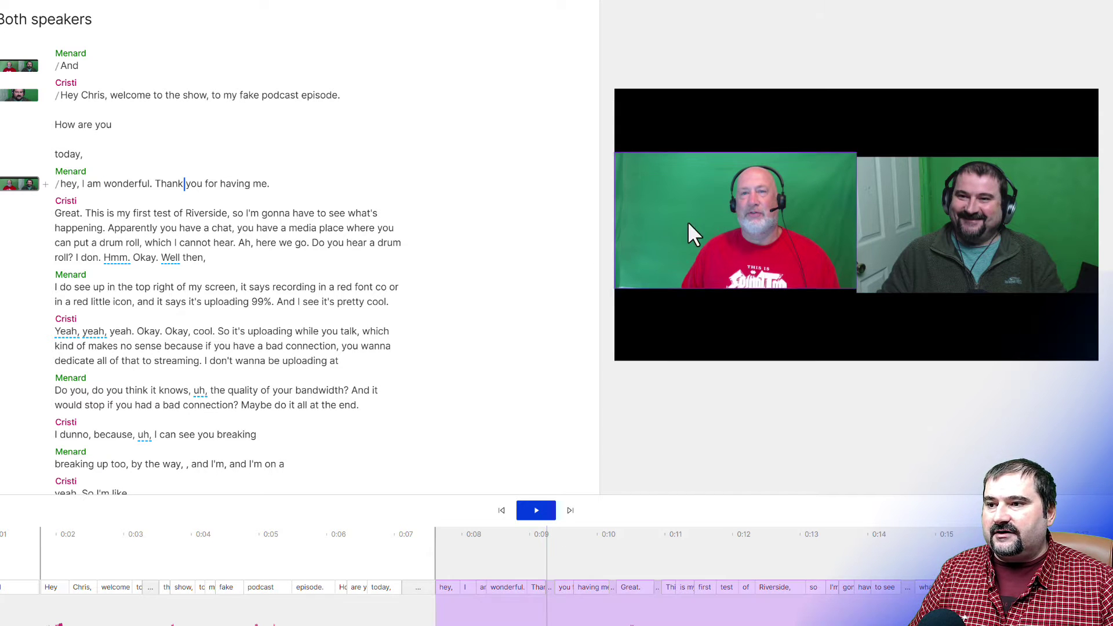
drag(690, 220, 676, 176)
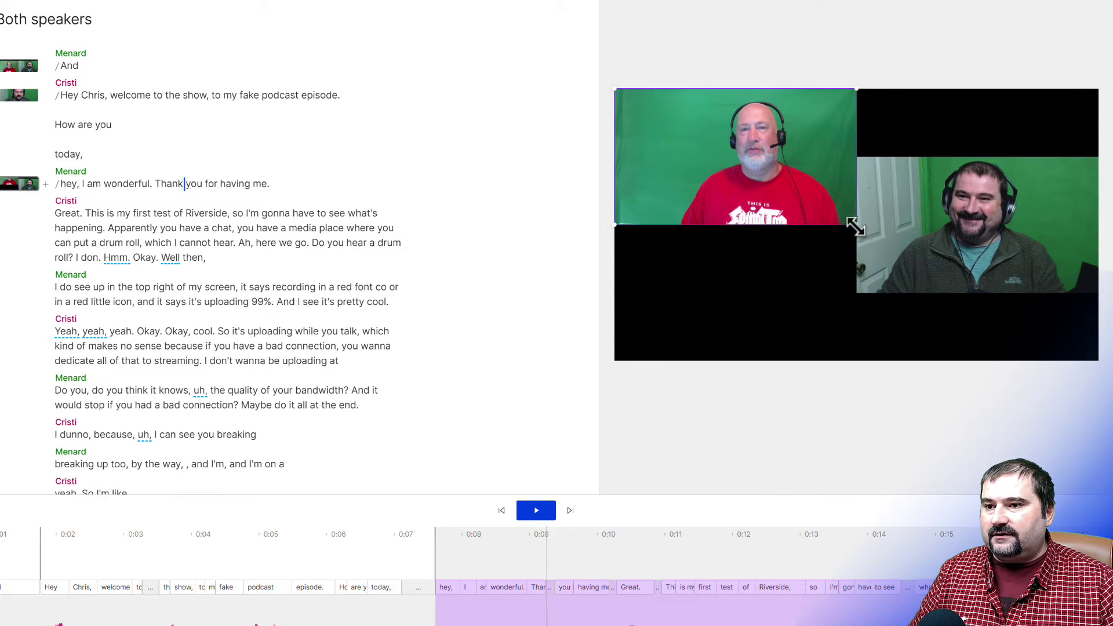
drag(865, 231, 1095, 341)
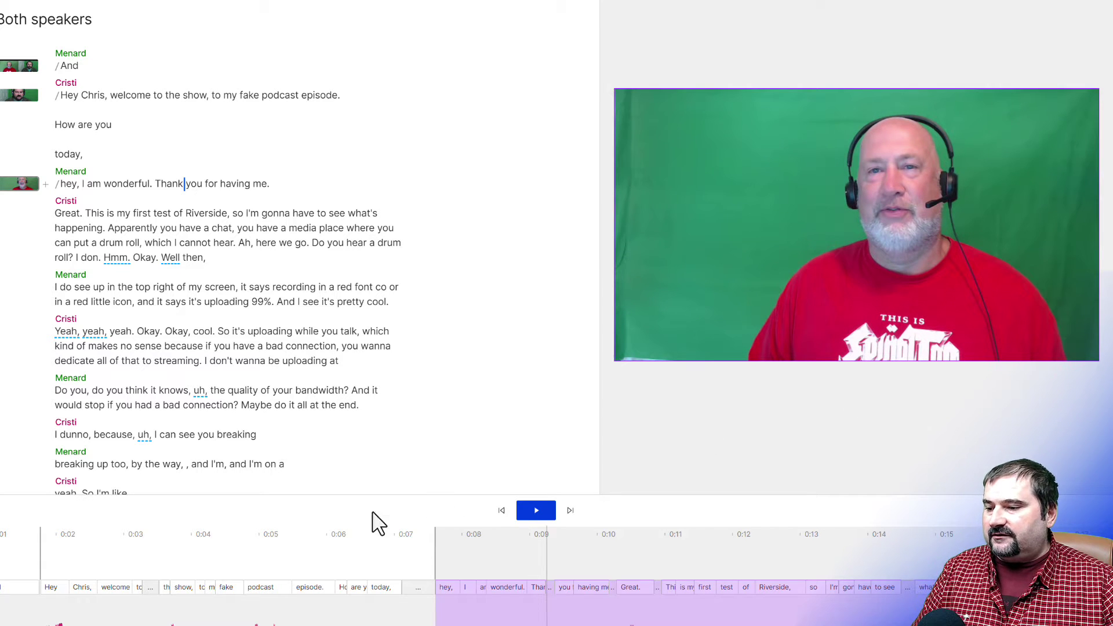
click(371, 541)
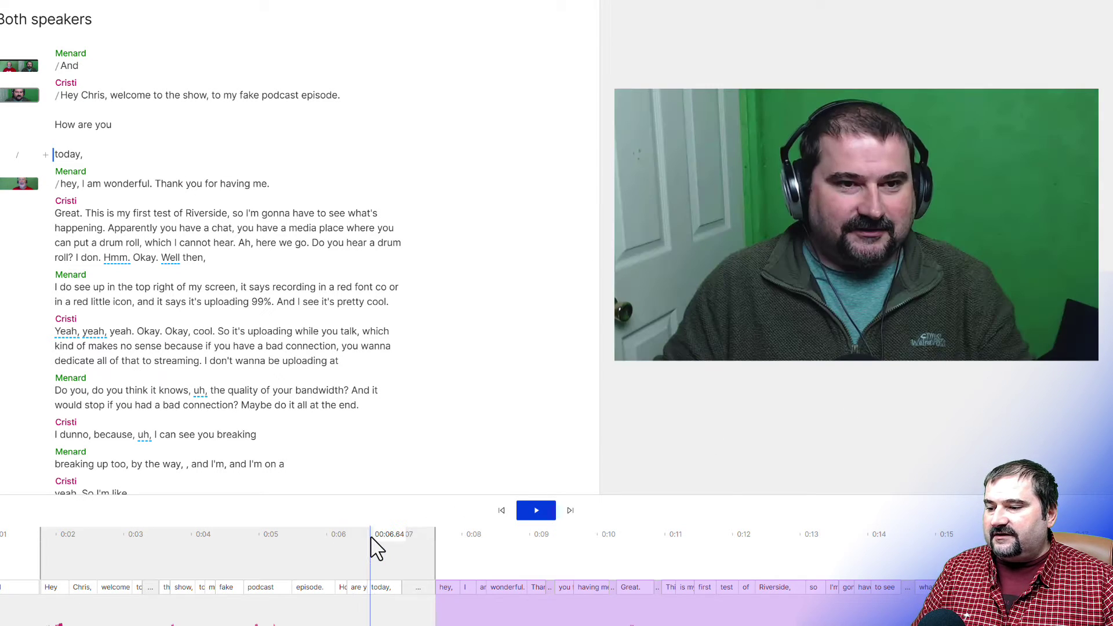
click(326, 540)
key(space)
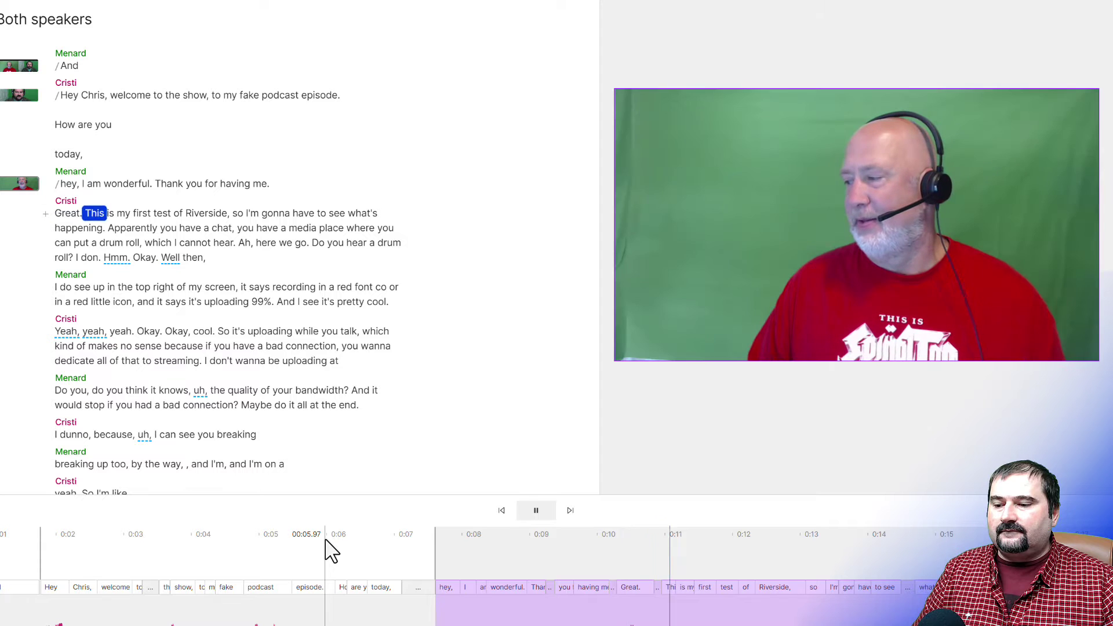
key(space)
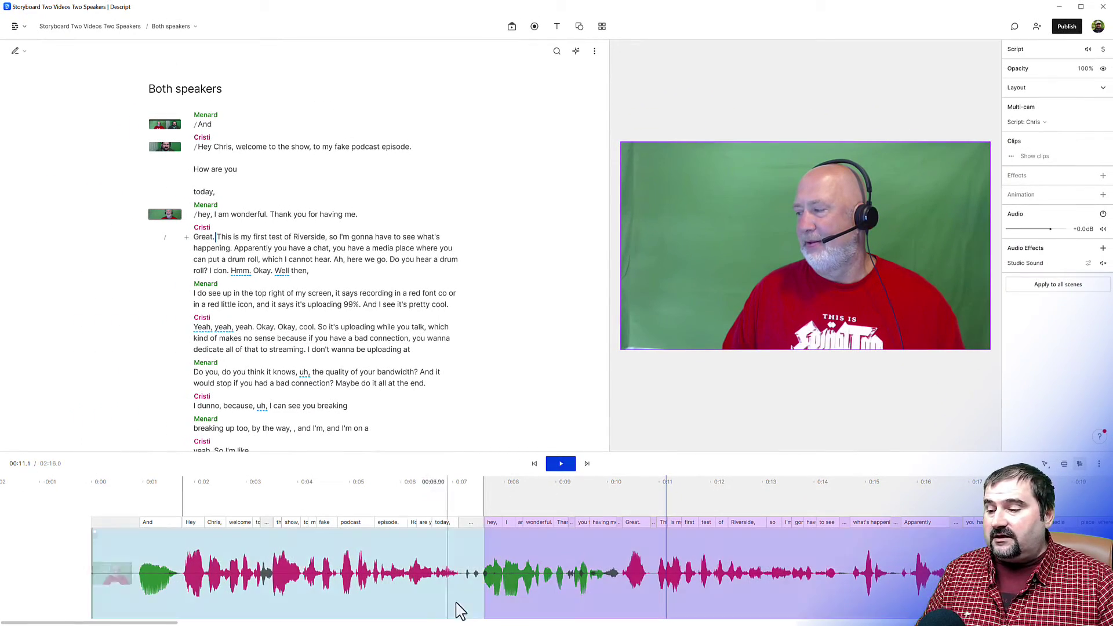
click(458, 597)
click(476, 582)
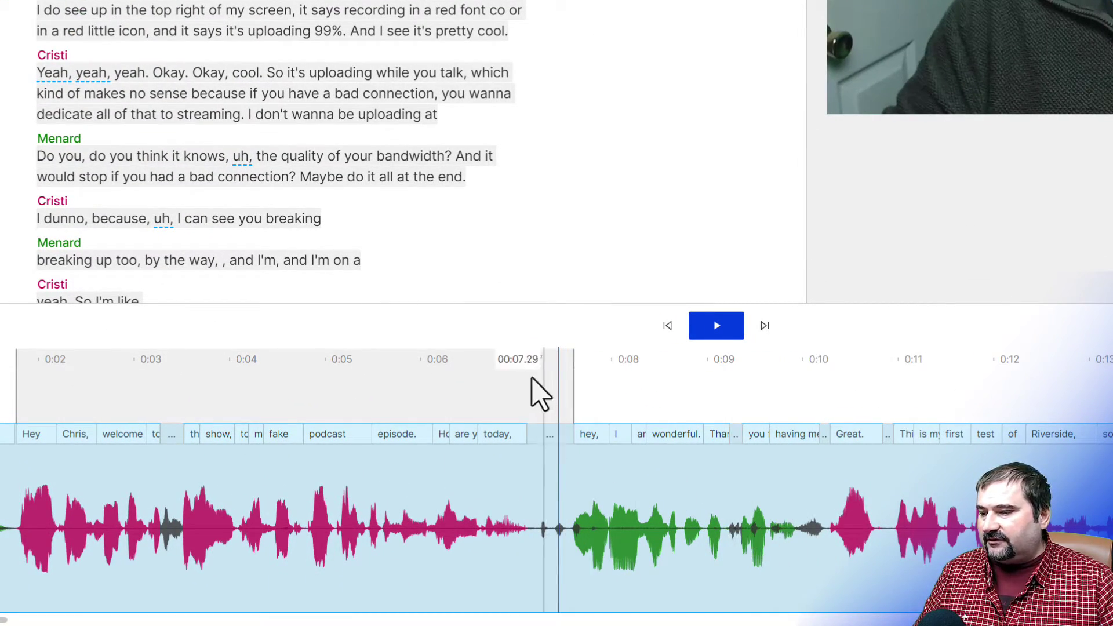
click(529, 356)
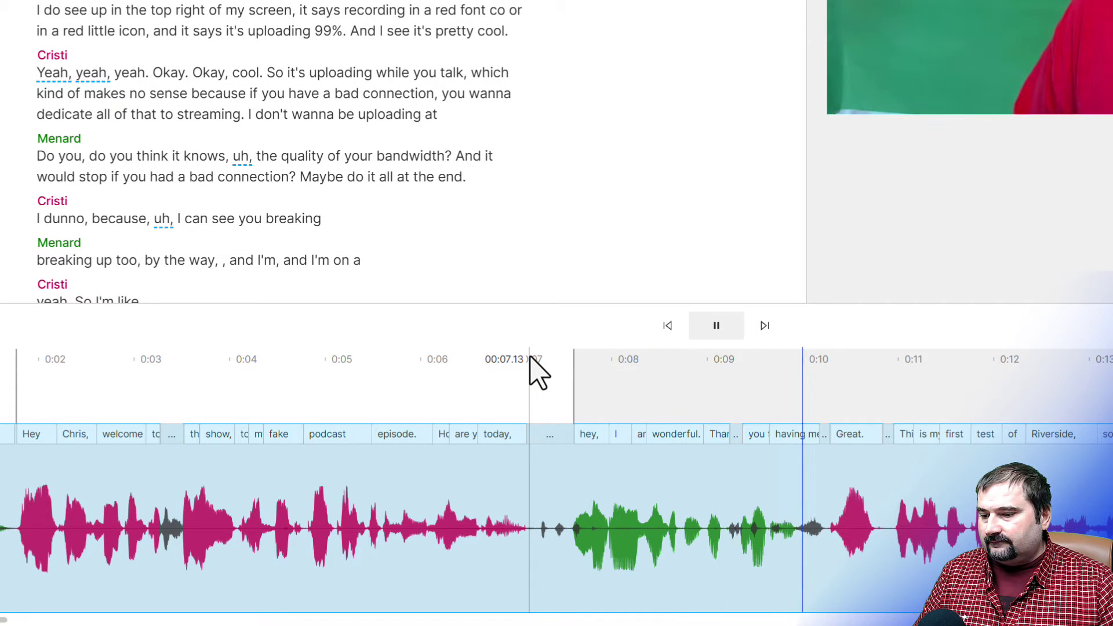
key(space)
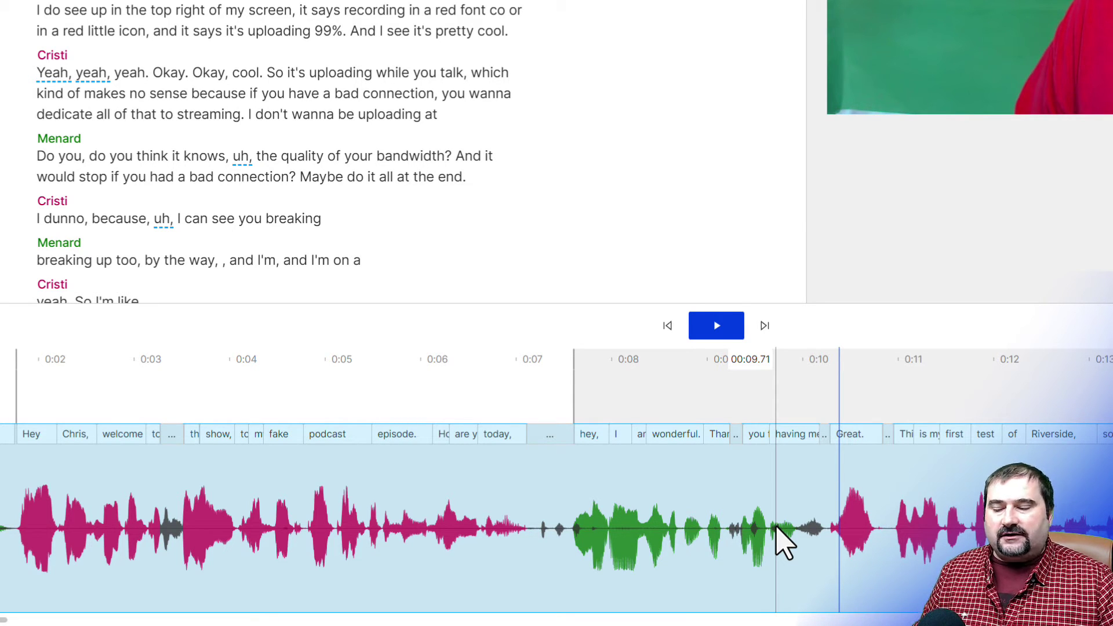
Step: Range-select and delete the grey-jacket speaker's audio from about 0:07 to 0:10 in the sequence editor
right_click(578, 534)
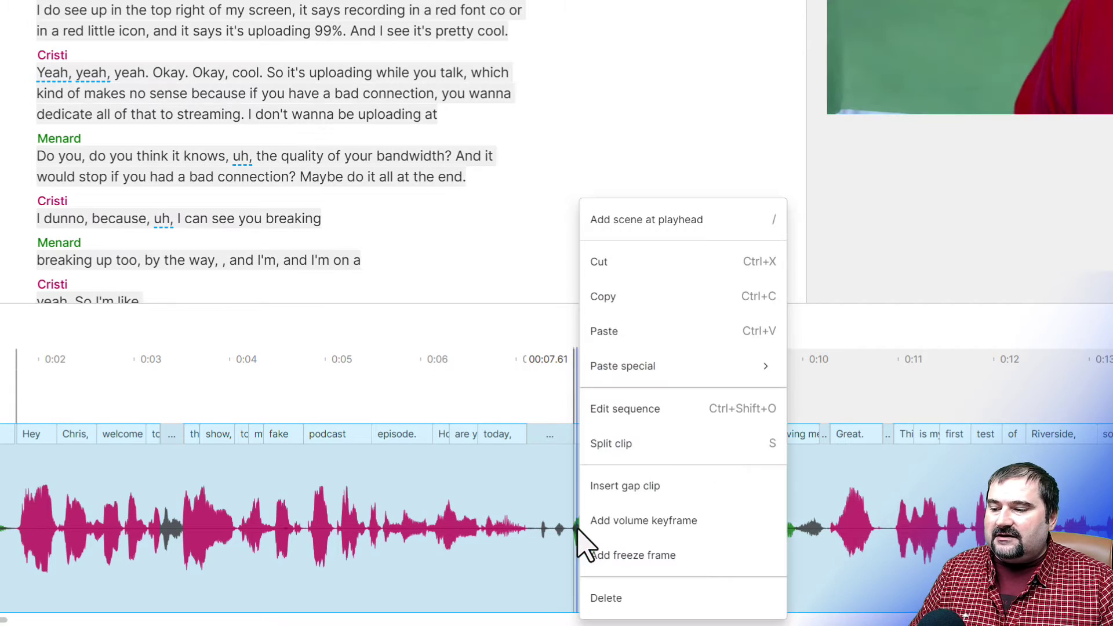
click(631, 420)
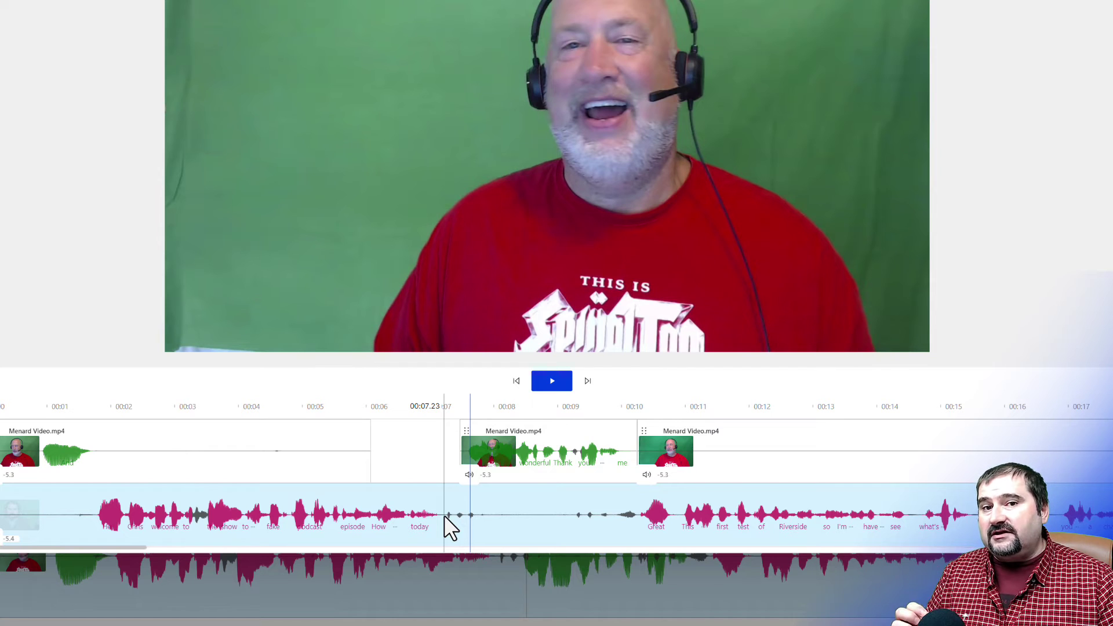
key(r)
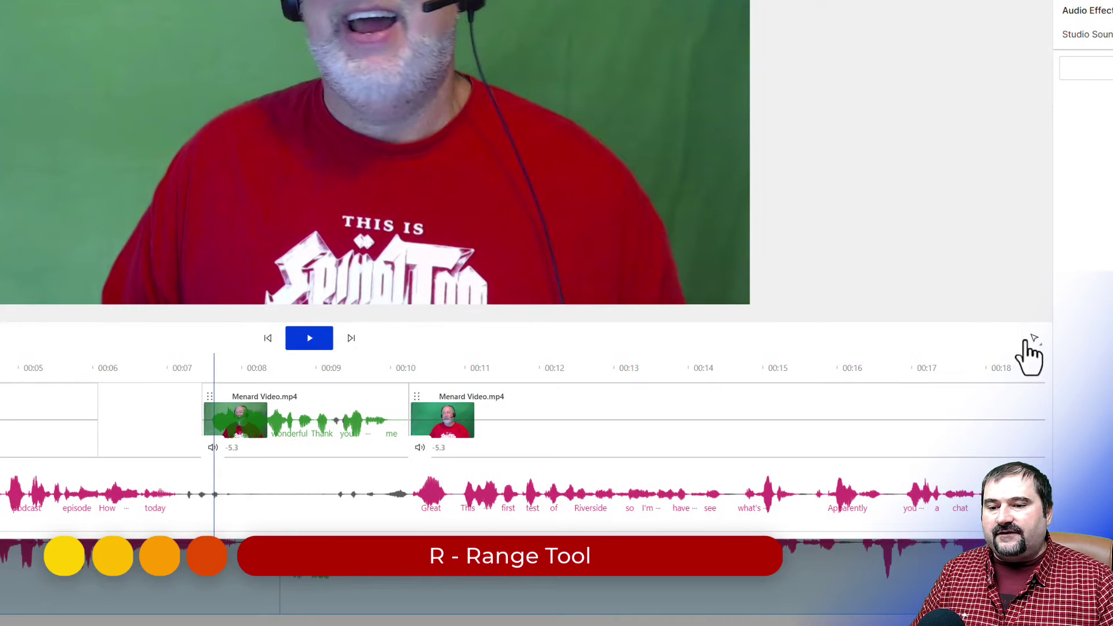
click(1034, 339)
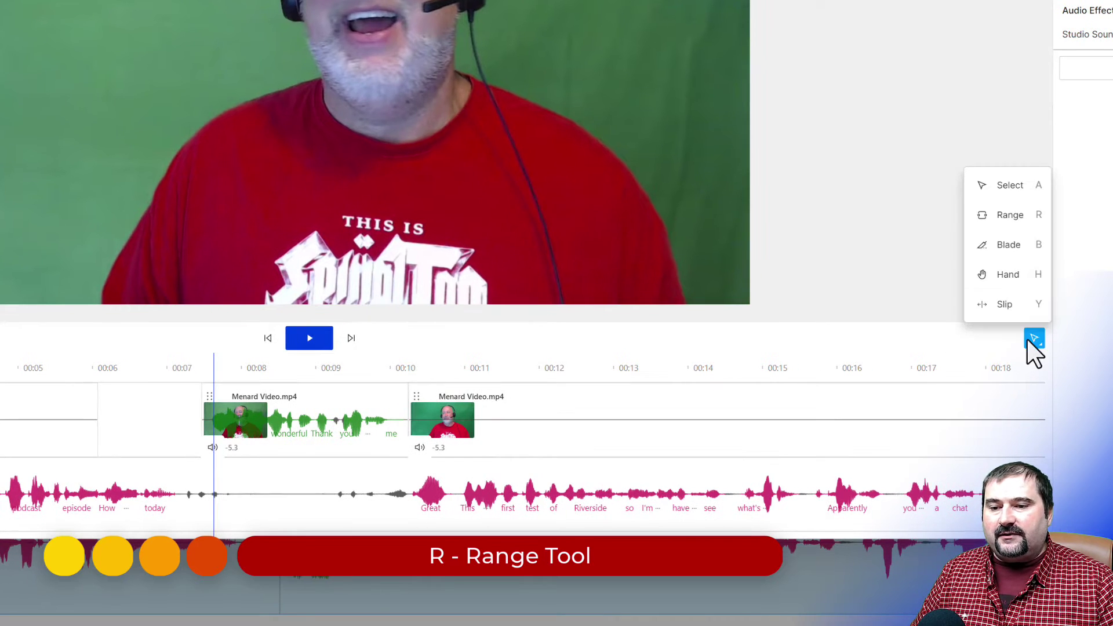
click(1006, 218)
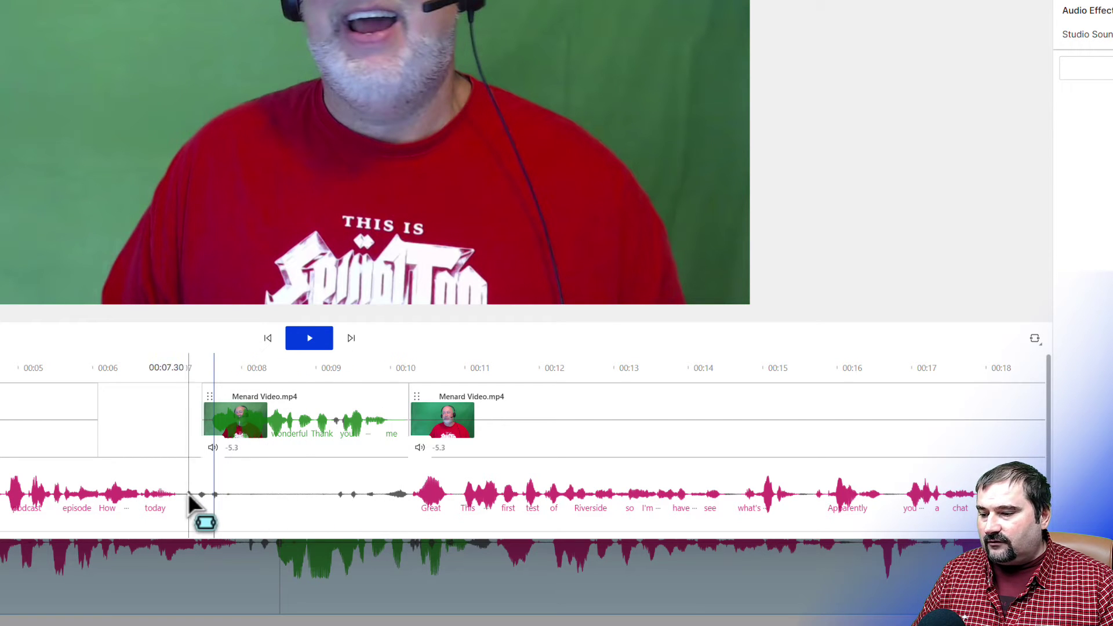
drag(185, 505, 409, 497)
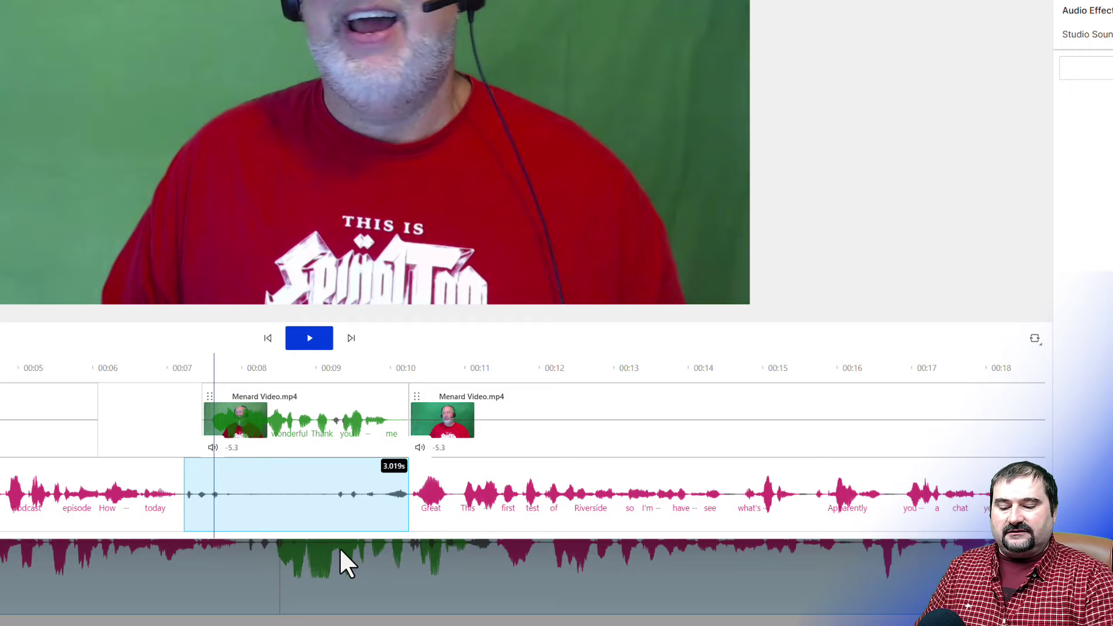
key(Delete)
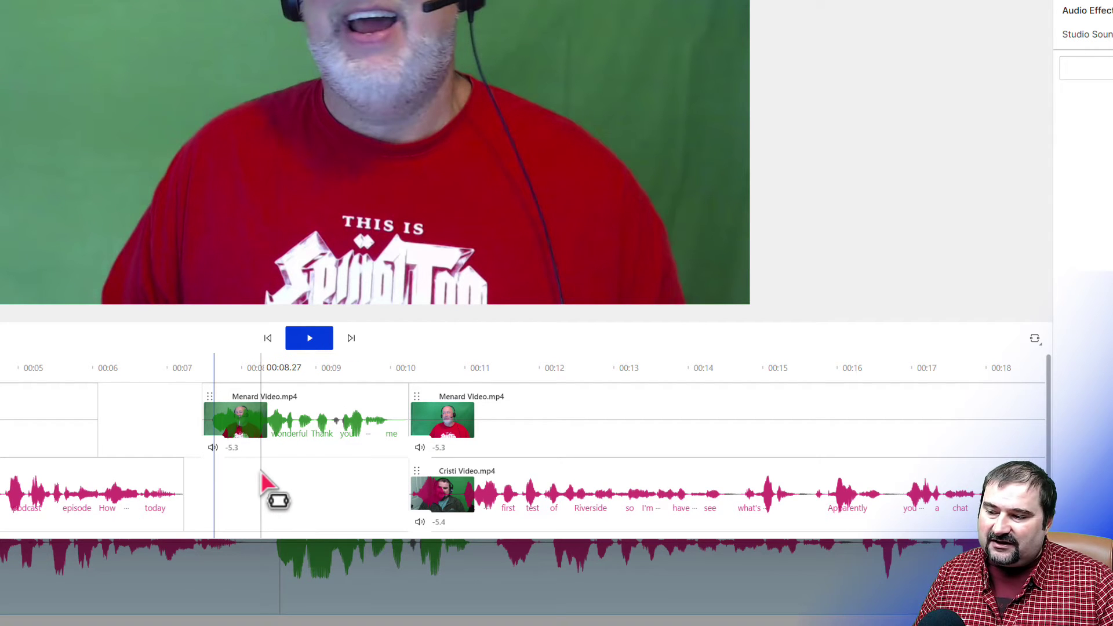
Step: Extend the grey-jacket clip's end slightly, split off its tail at about 0:07.1, and select that piece
drag(262, 481, 197, 506)
scroll(196, 505, up, 3)
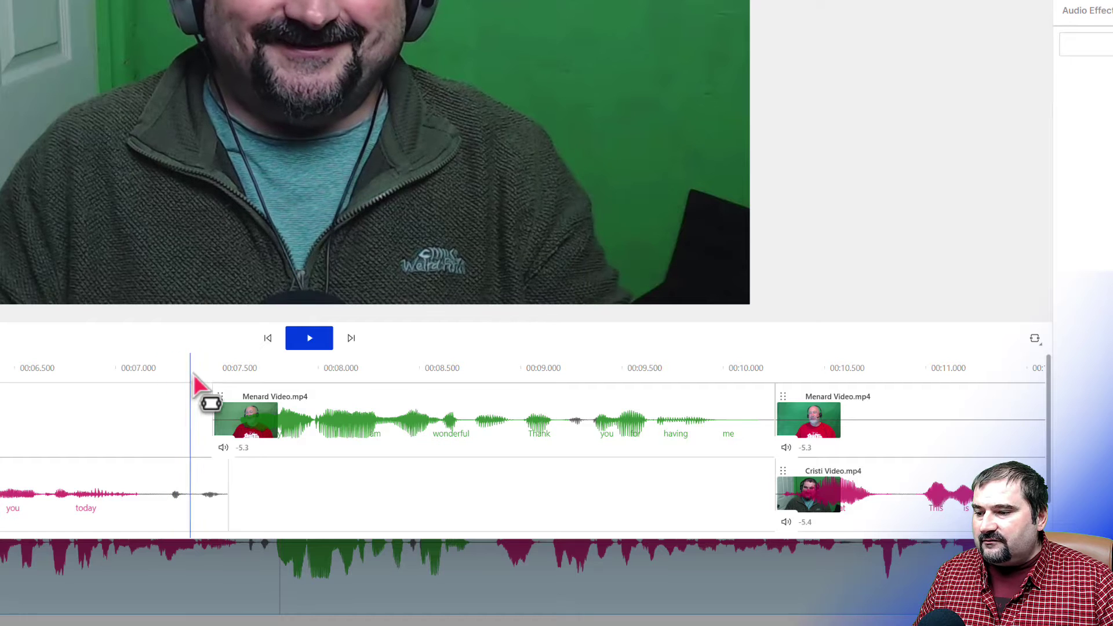
click(218, 382)
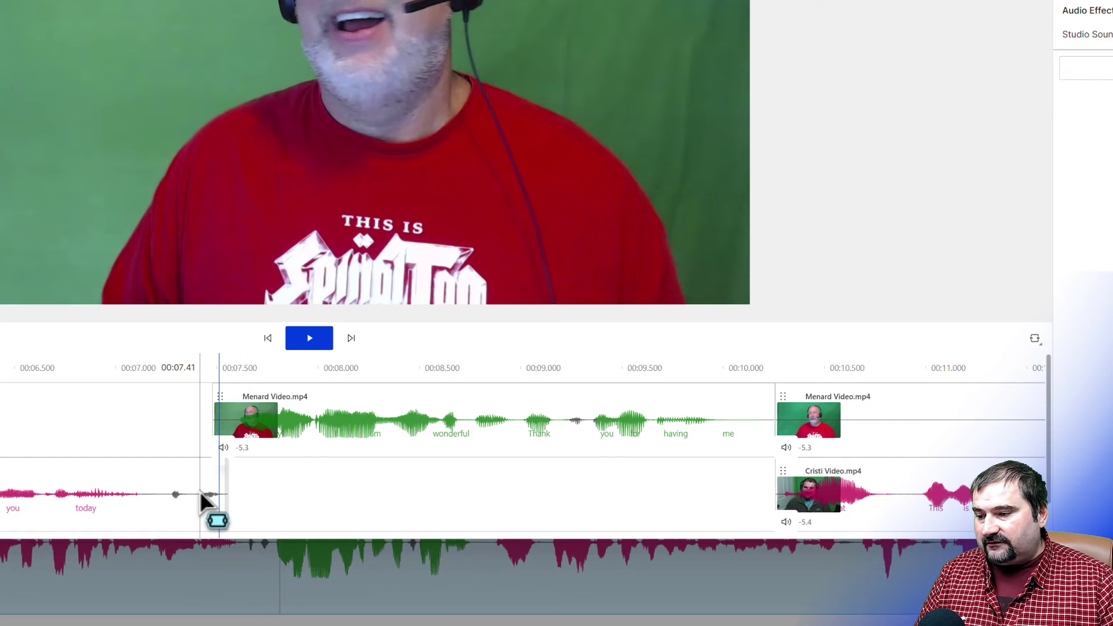
click(150, 492)
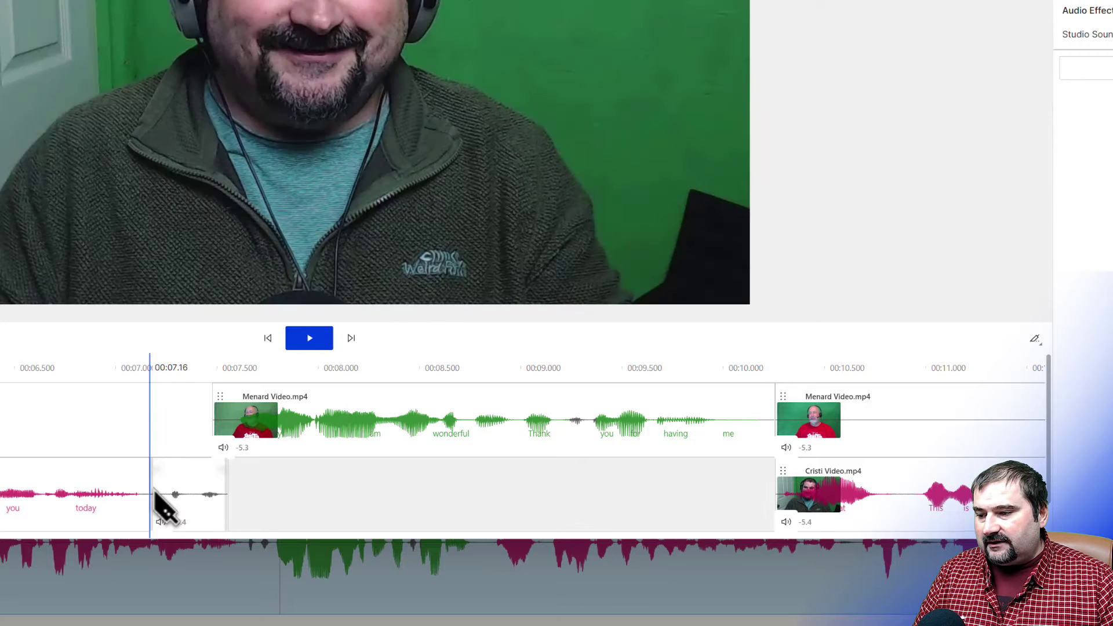
click(204, 513)
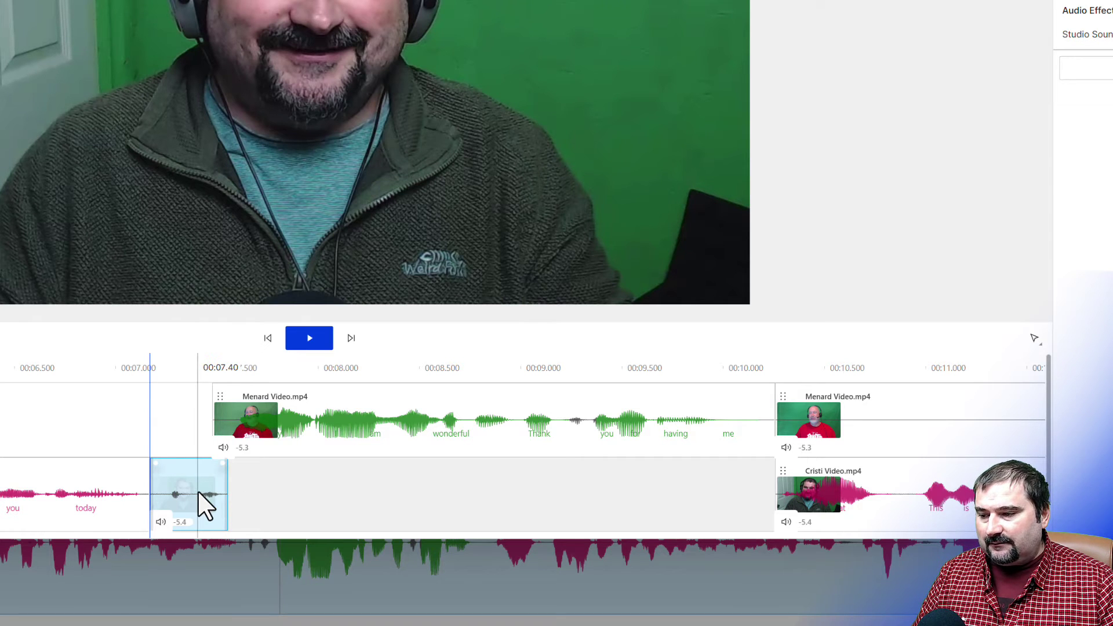
click(179, 383)
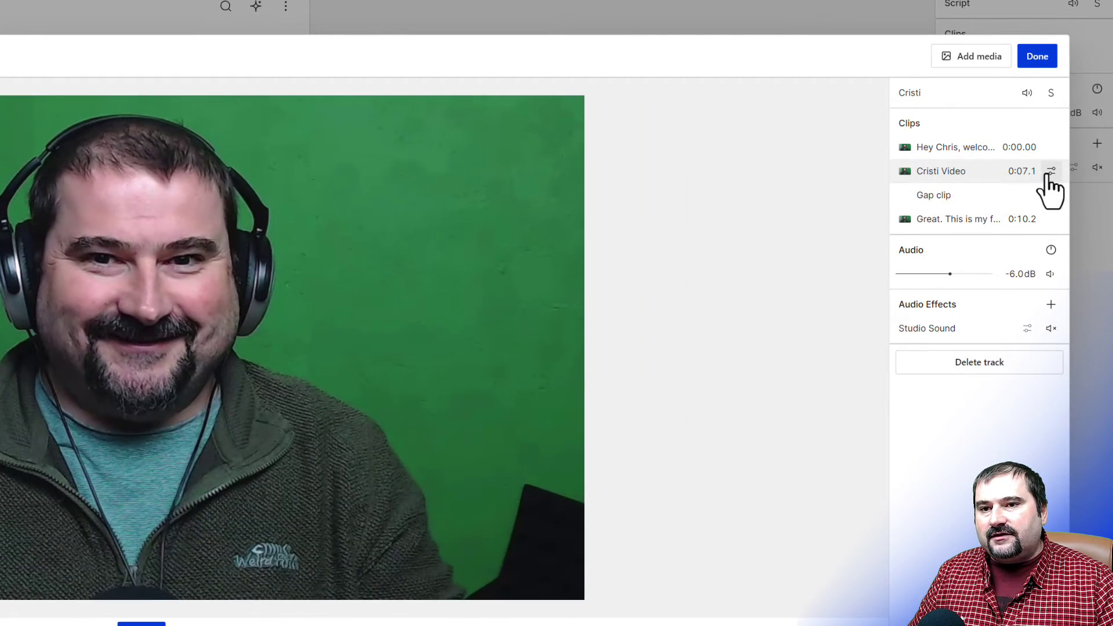
Step: Mute the 0.38-second grey-jacket clip at 0:07.1 to -∞ dB and play from 0:06.74 to check
click(1050, 171)
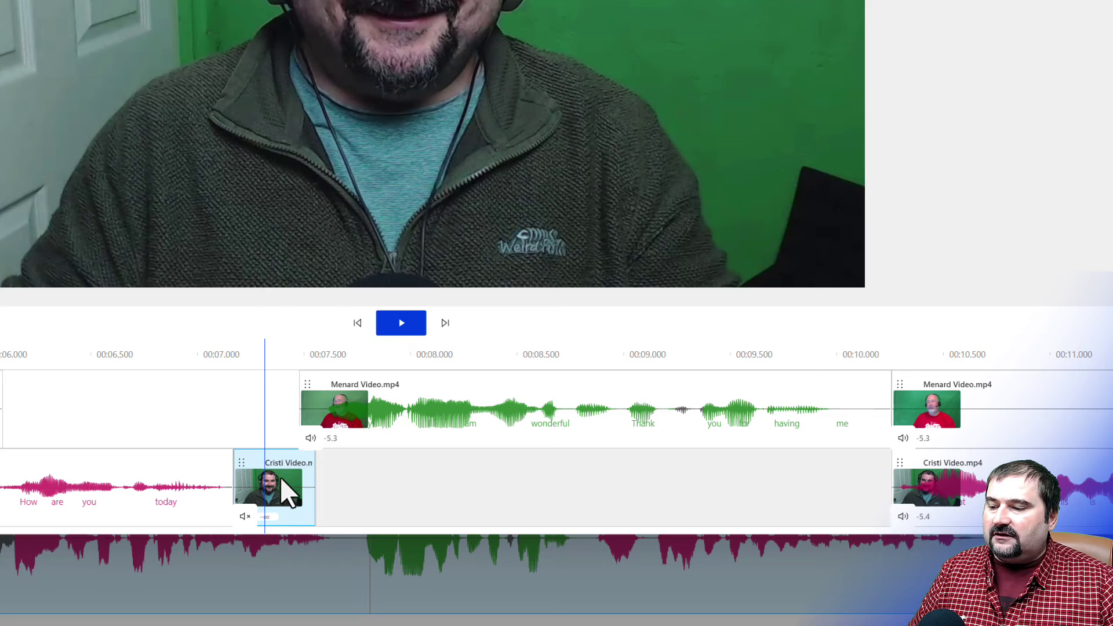
click(163, 371)
click(142, 364)
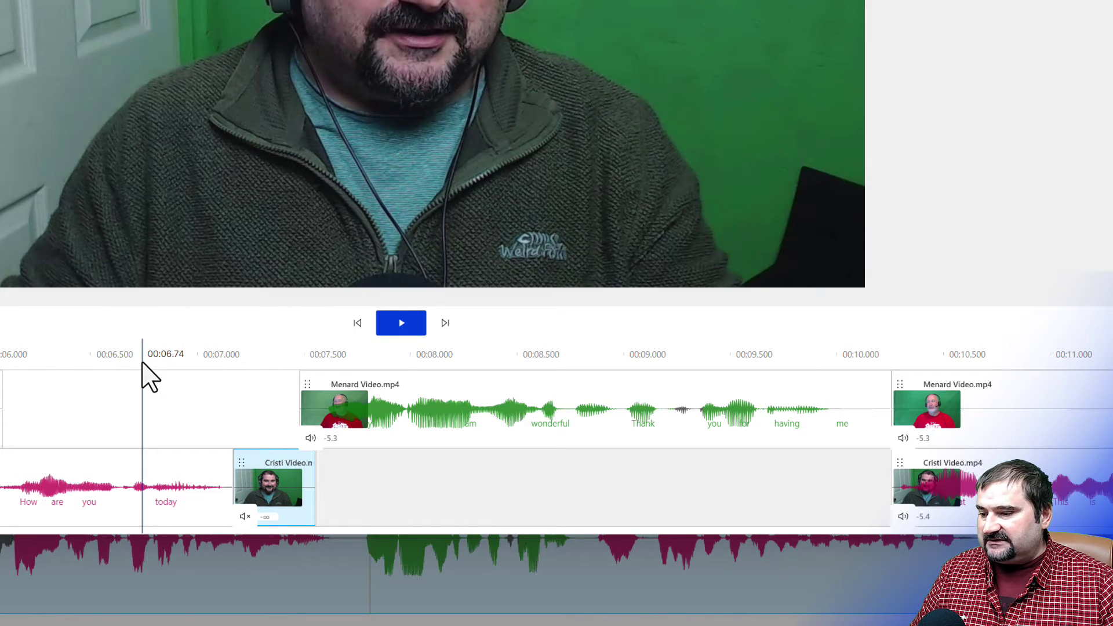
key(space)
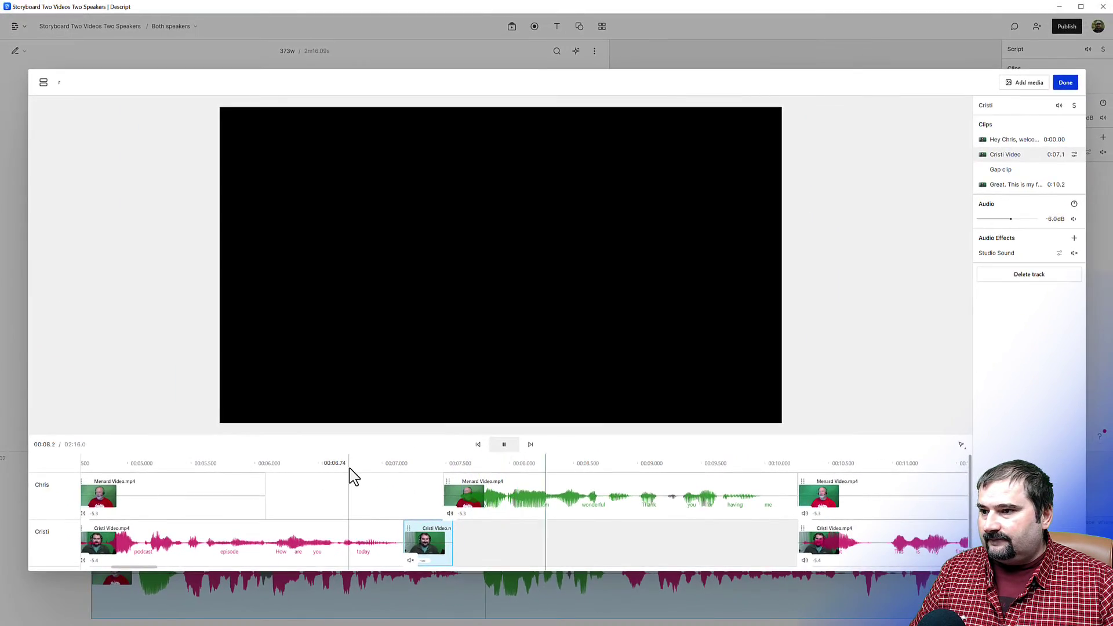
Step: Replay the recording from 00:05.6 to review the muted cross-talk edit
key(space)
click(1065, 83)
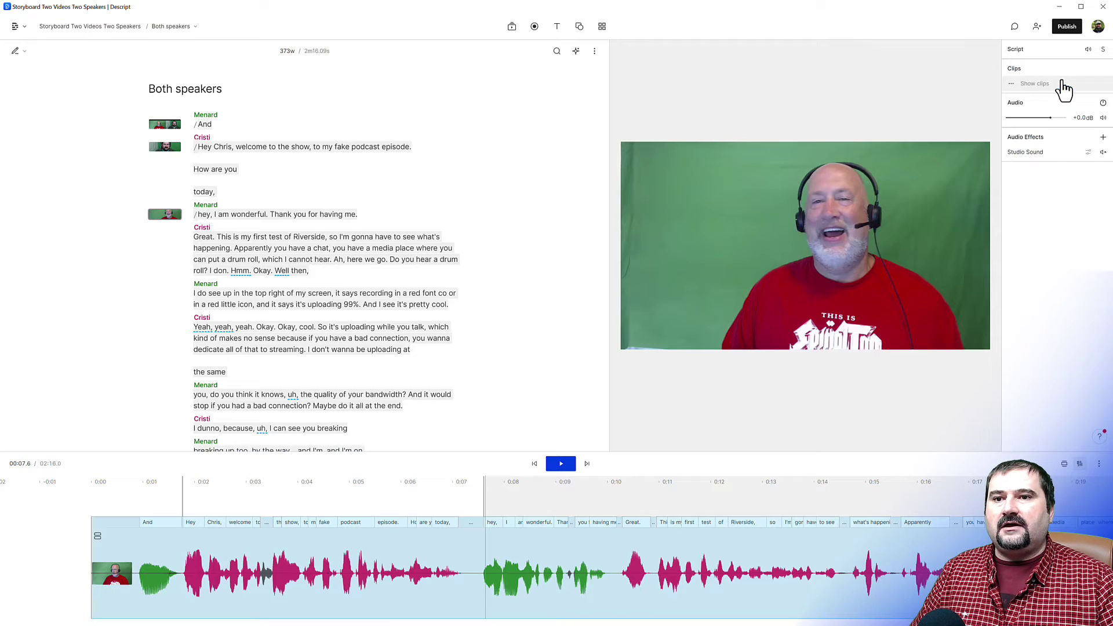
click(383, 491)
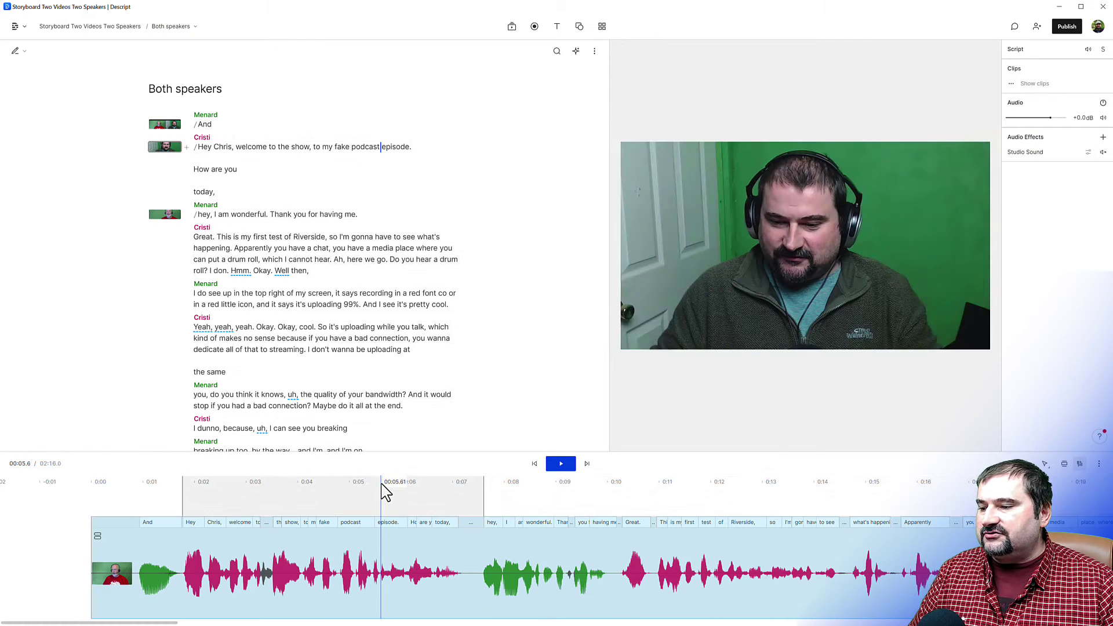
key(space)
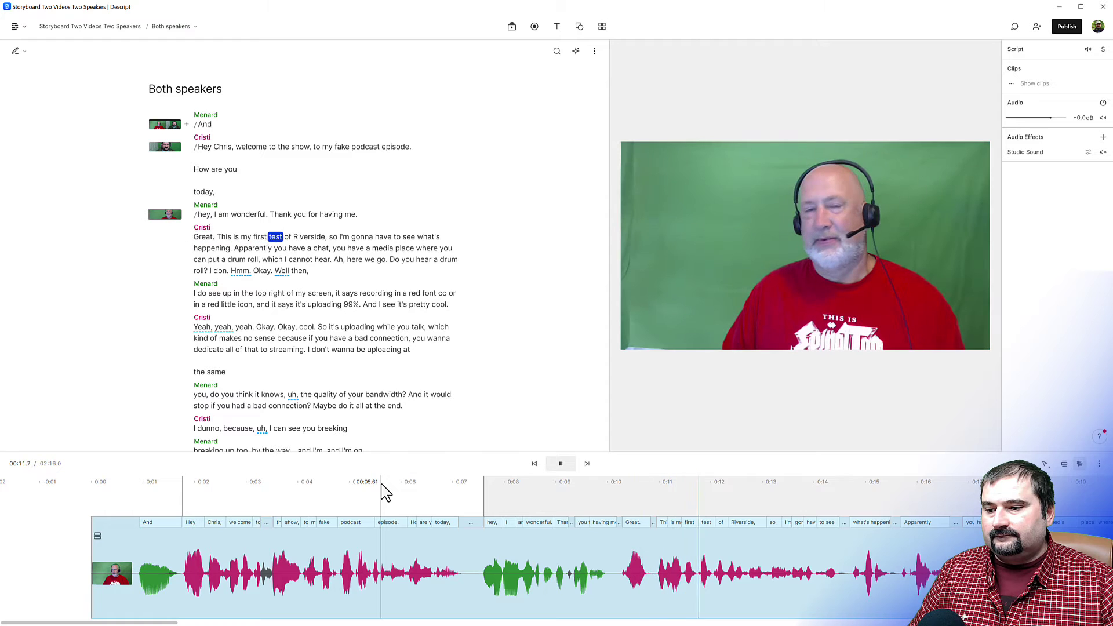
key(space)
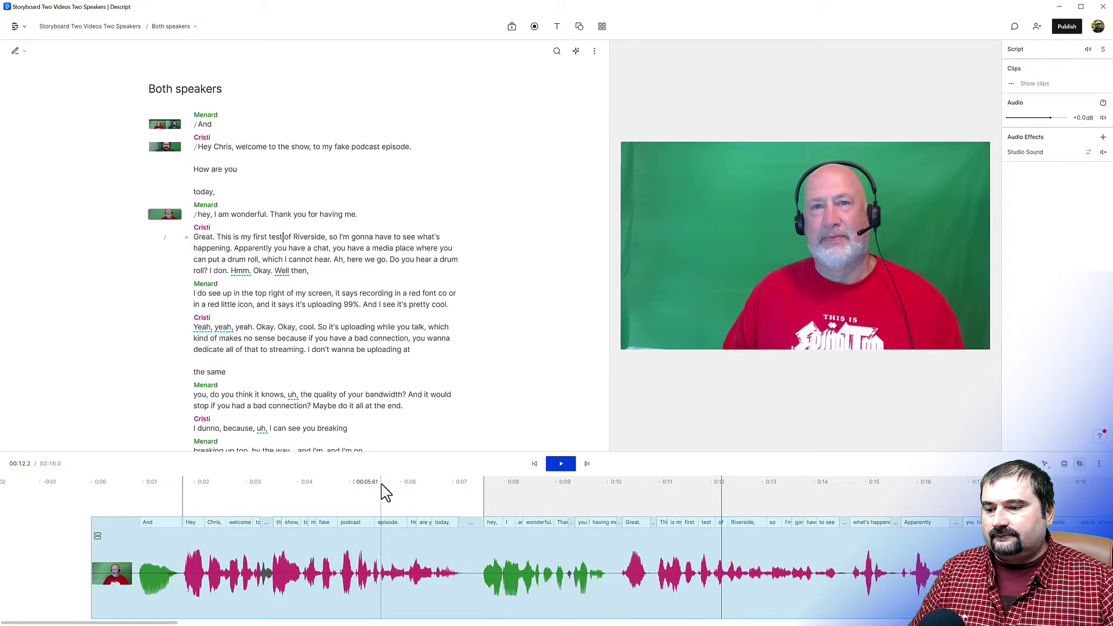
Step: Add a new scene before 'Great.' with both speakers side by side, enlarging the left video
click(195, 237)
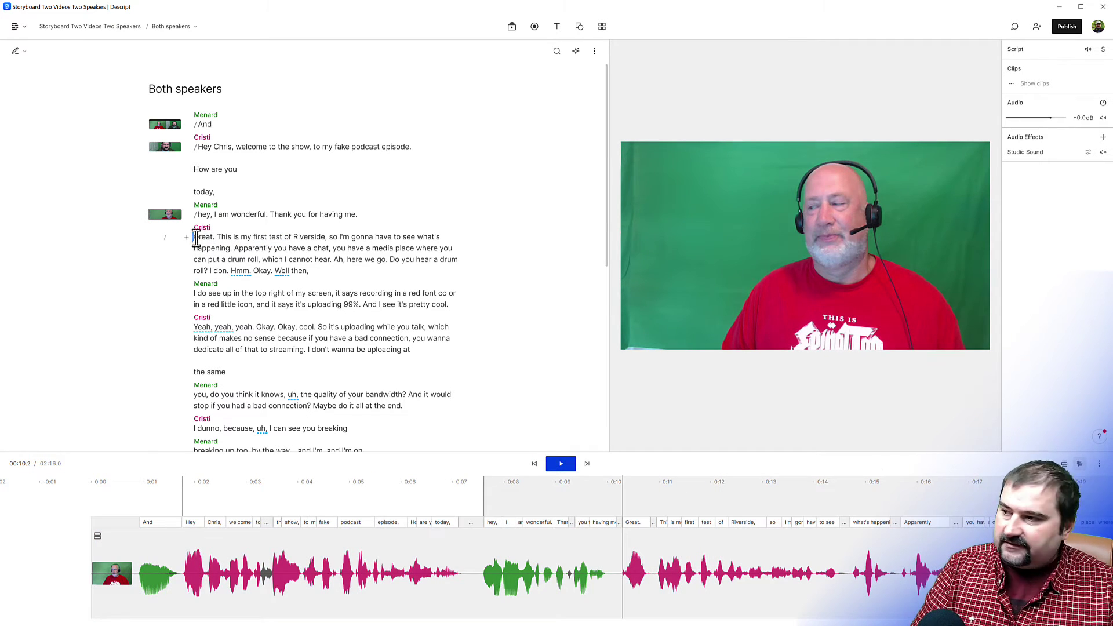
text(/)
click(234, 248)
click(974, 342)
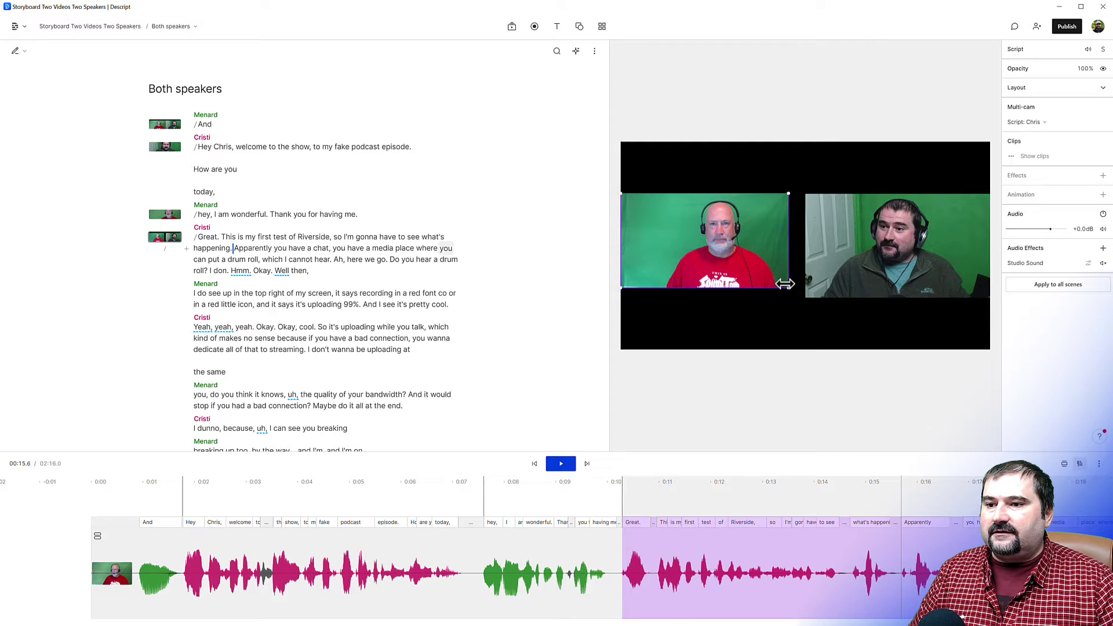
drag(788, 288, 803, 298)
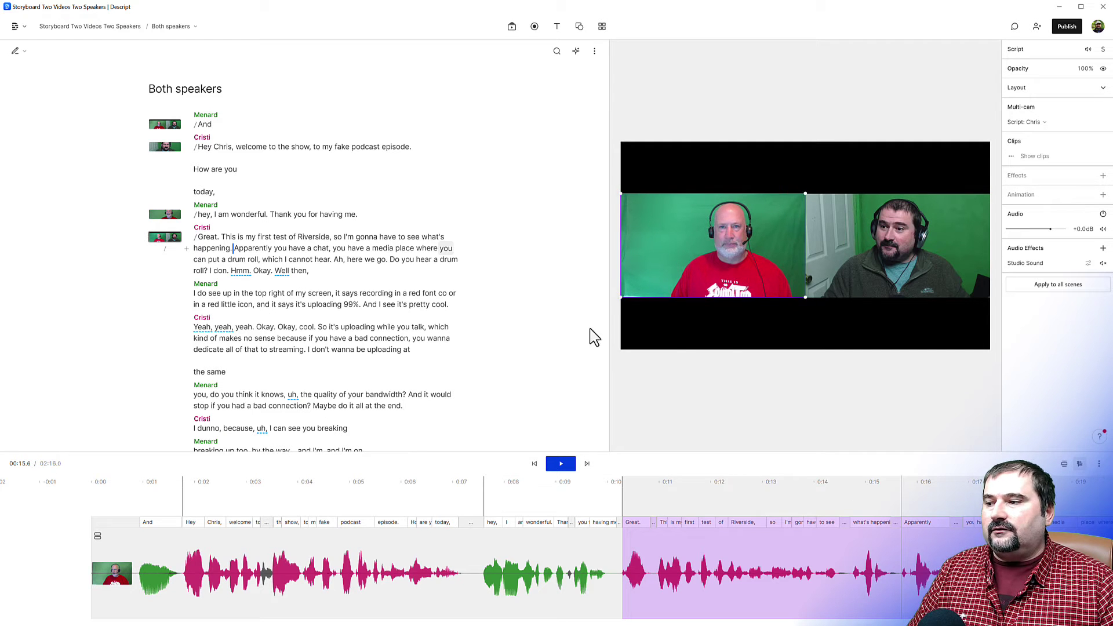
Step: Play from 'How are you' to check the switch into the side-by-side scene
click(196, 191)
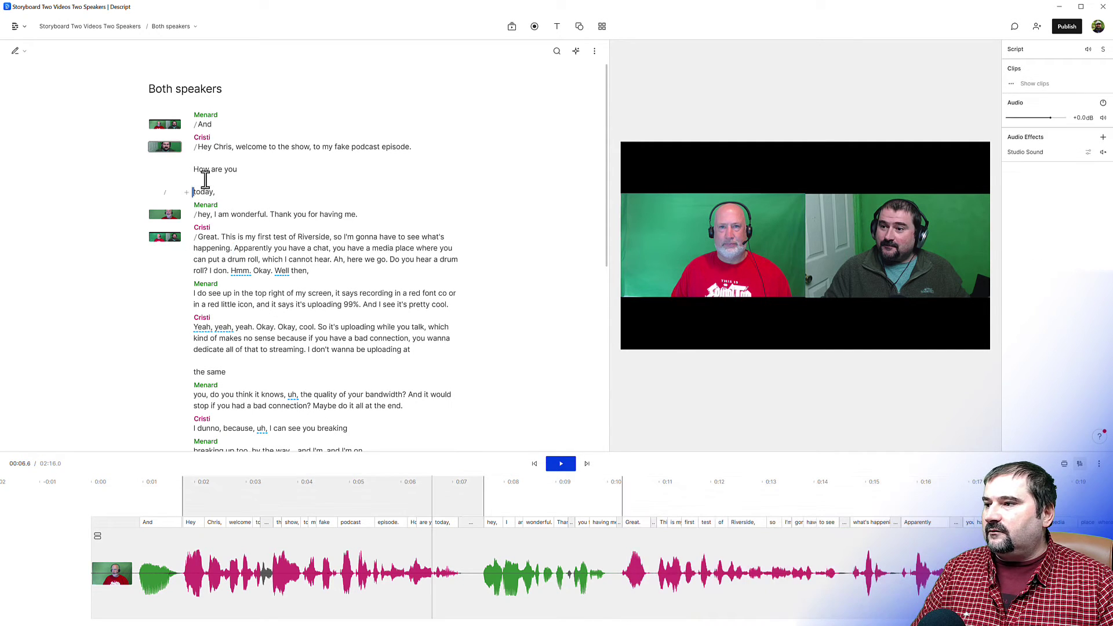
key(Up)
key(space)
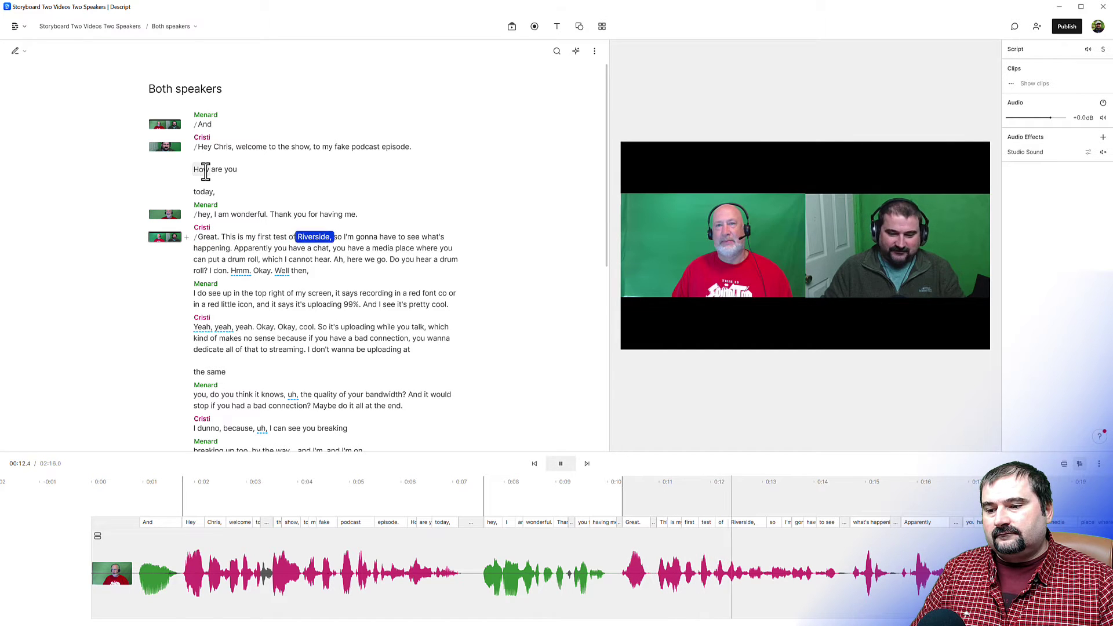
key(space)
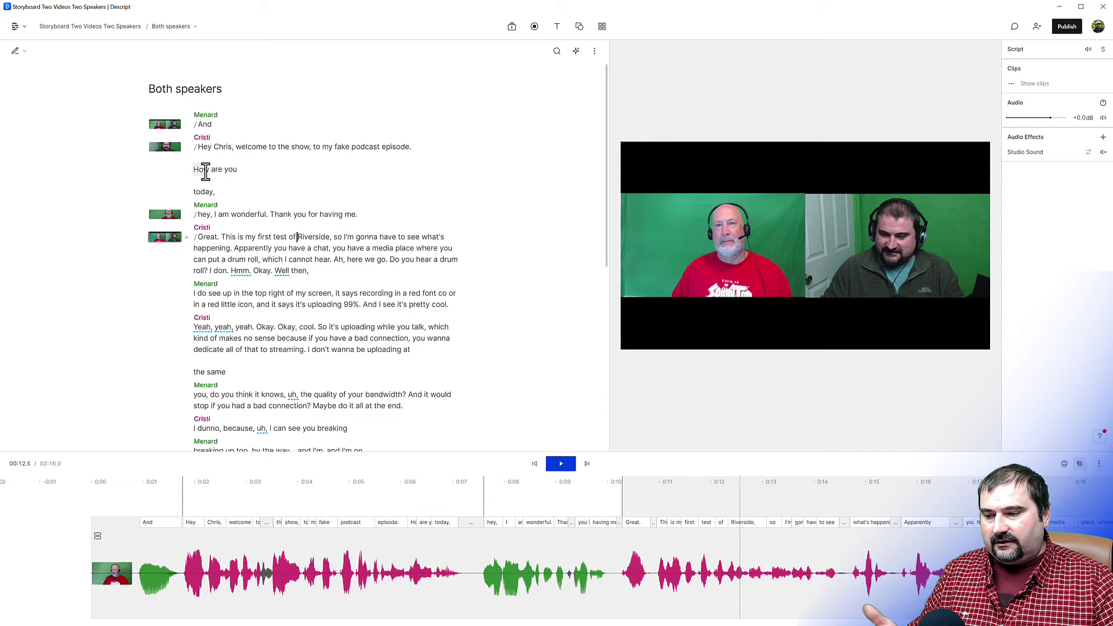
Step: Open the combined timeline clip as an editable sequence with separate speaker tracks
click(516, 577)
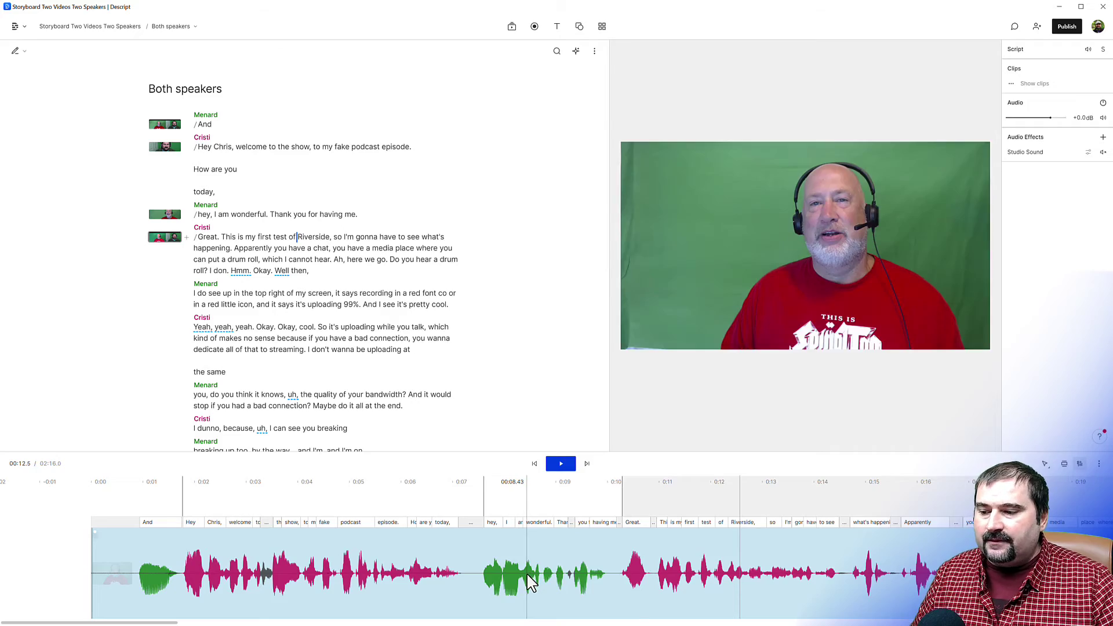
right_click(528, 575)
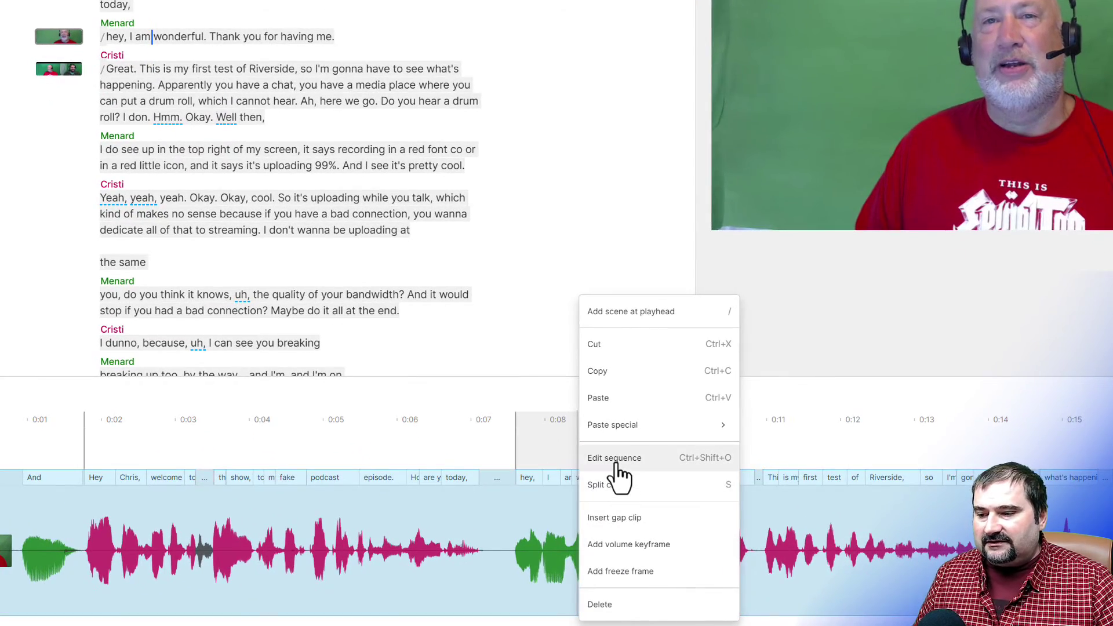
click(617, 465)
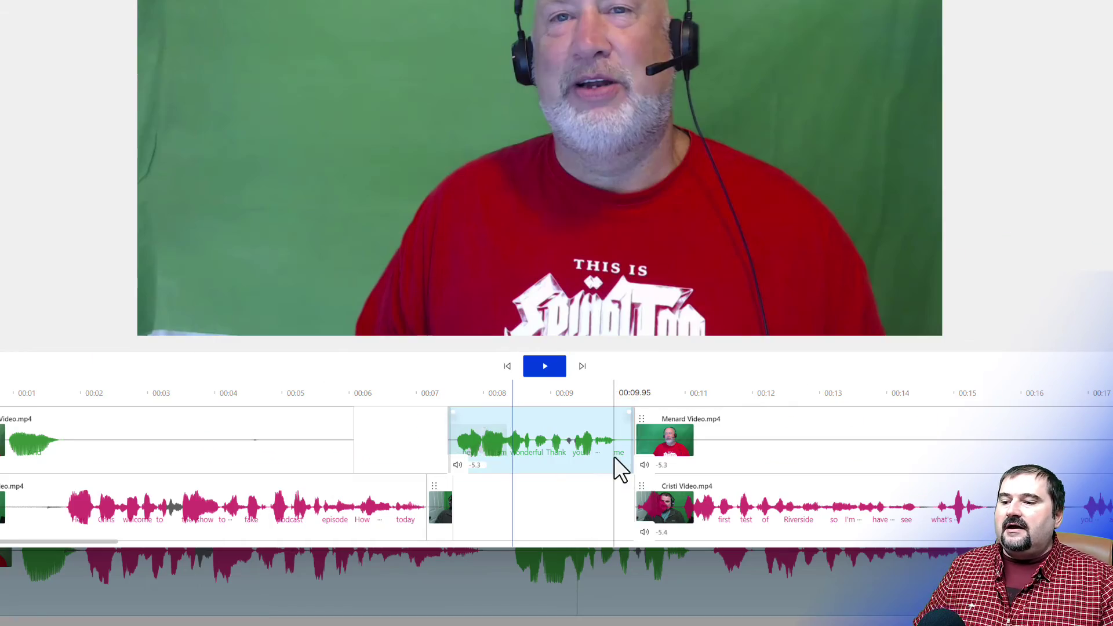
drag(634, 353, 643, 216)
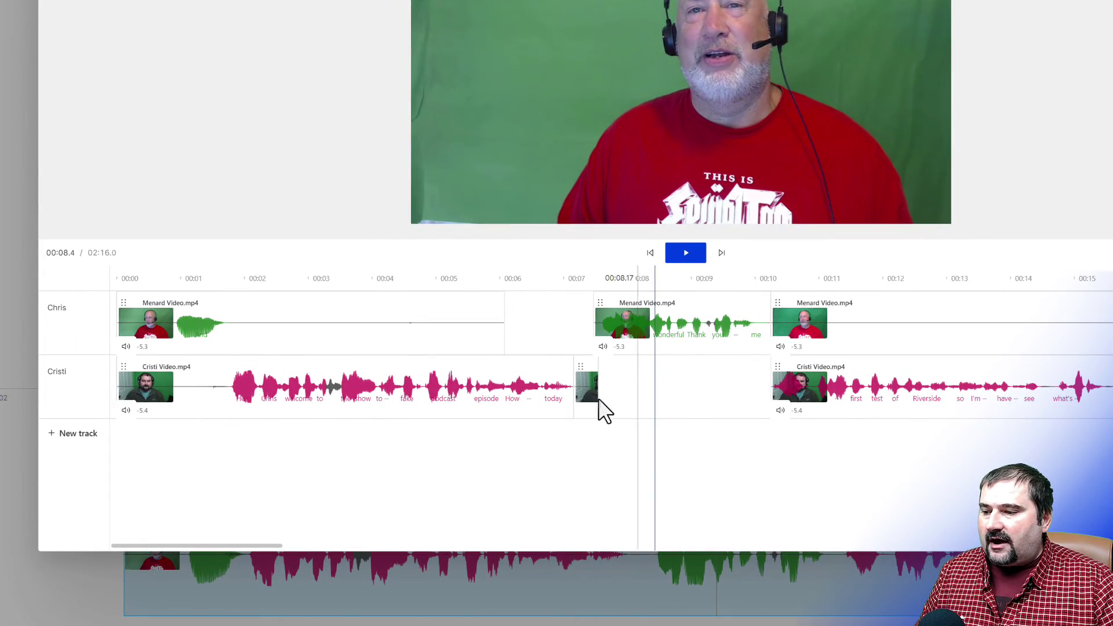
Step: Detach the audio from both Cristi clips, at 0:00 and around 0:10
click(556, 395)
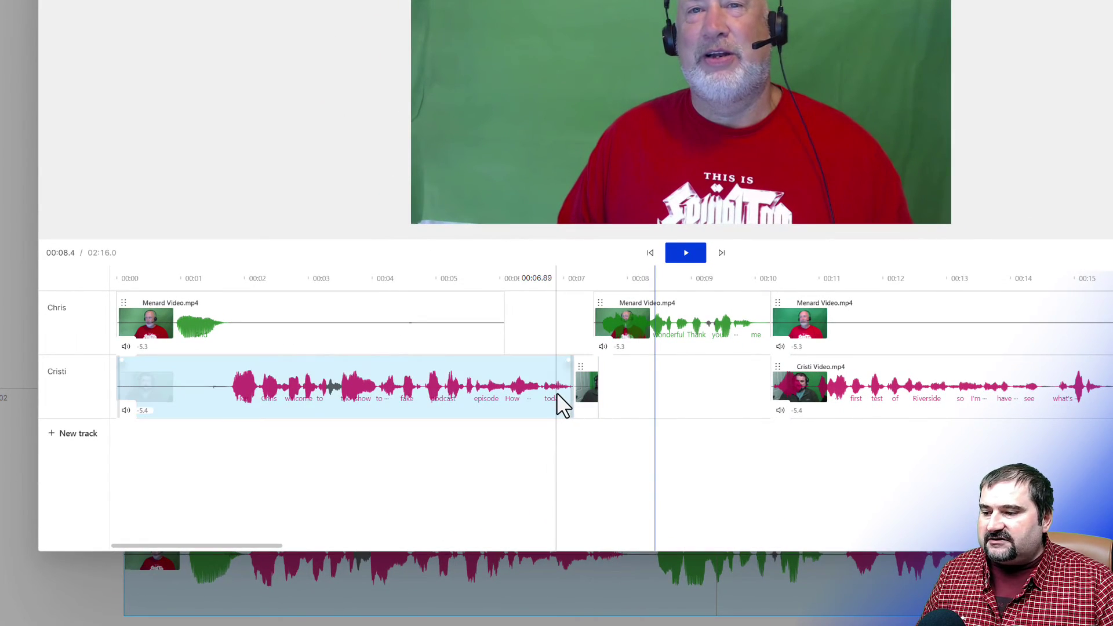
right_click(557, 393)
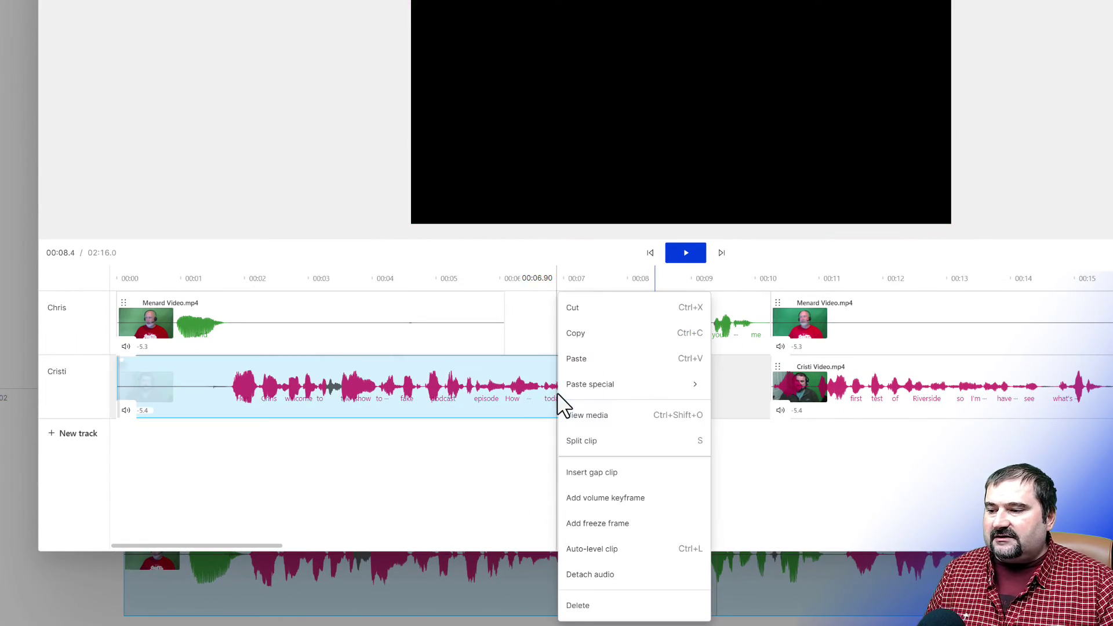
click(603, 575)
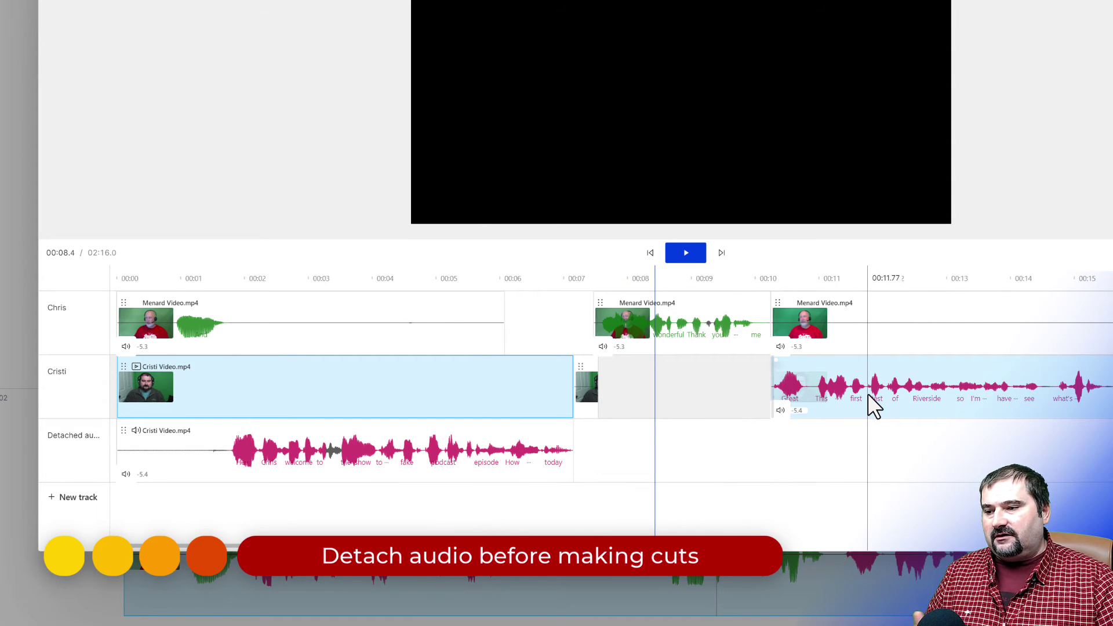
right_click(817, 400)
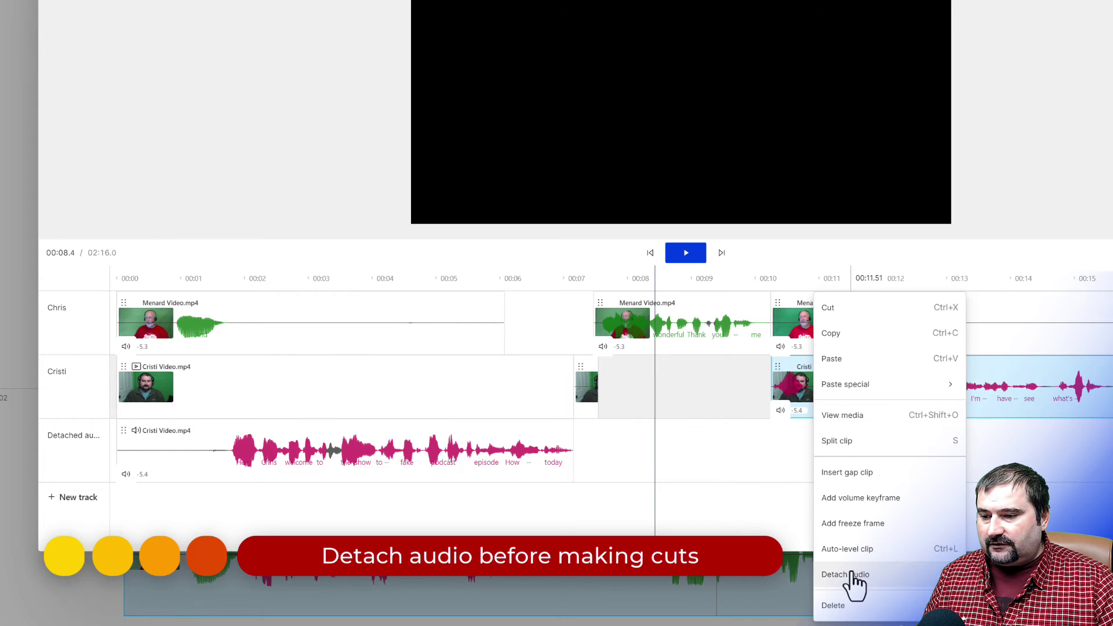
click(846, 575)
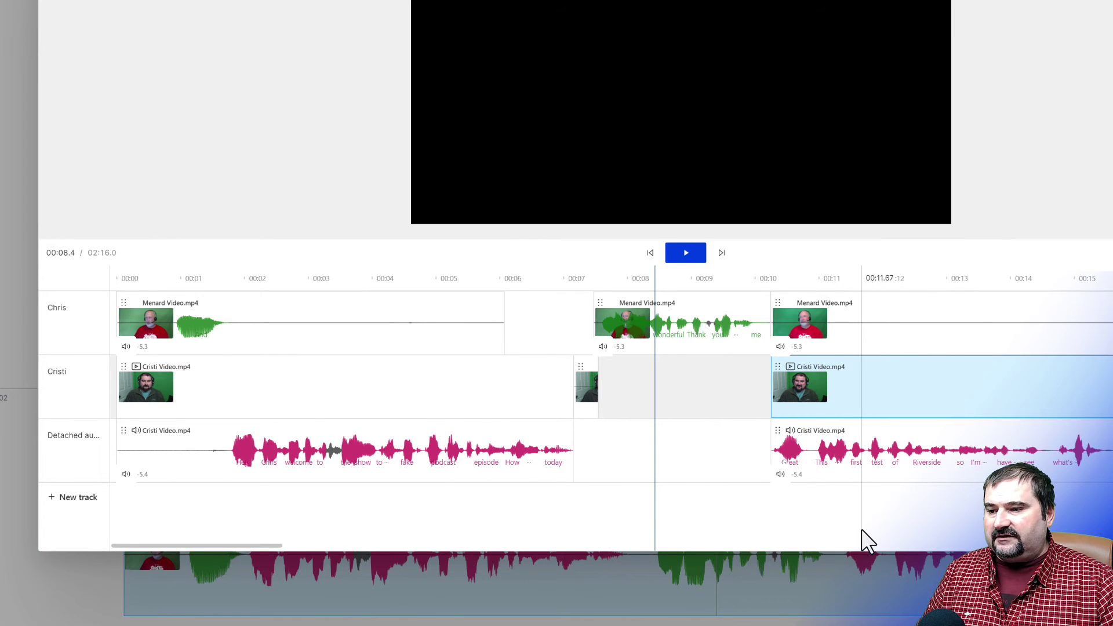
Step: Scroll the sequence to about 01:07 and select the Detached audio track there
scroll(862, 537, down, 6)
scroll(860, 528, down, 3)
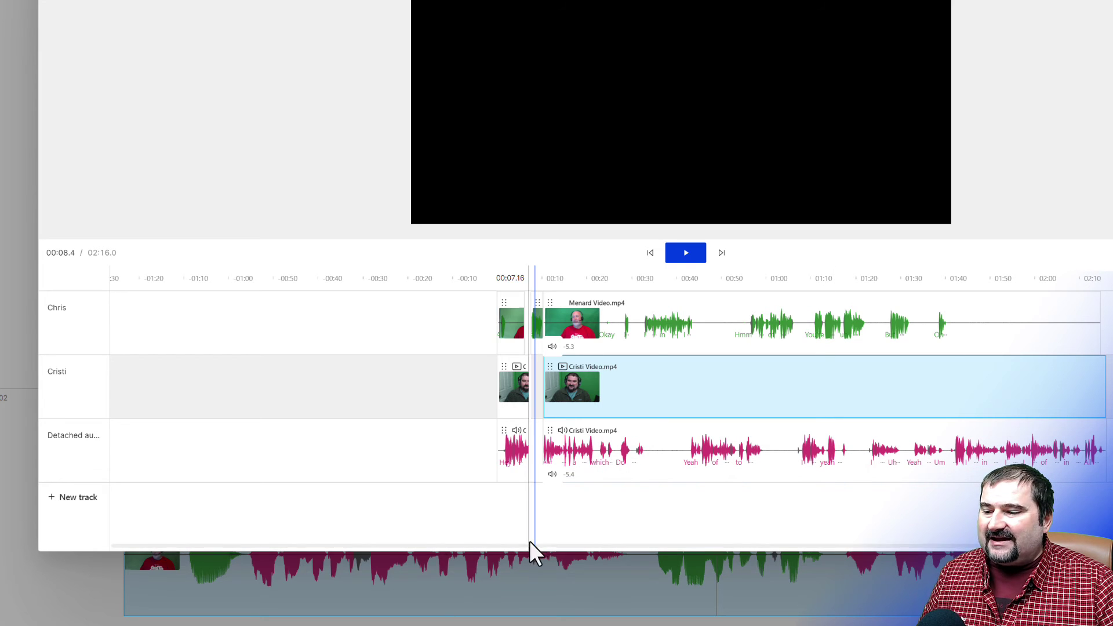
scroll(715, 444, up, 5)
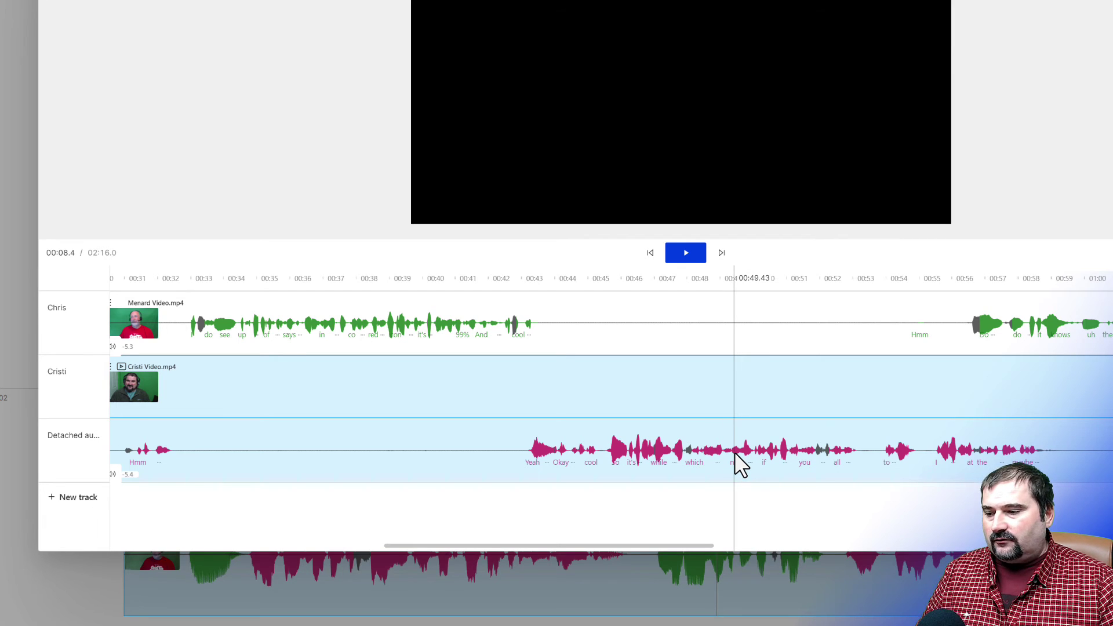
scroll(716, 447, right, 5)
scroll(716, 447, right, 2)
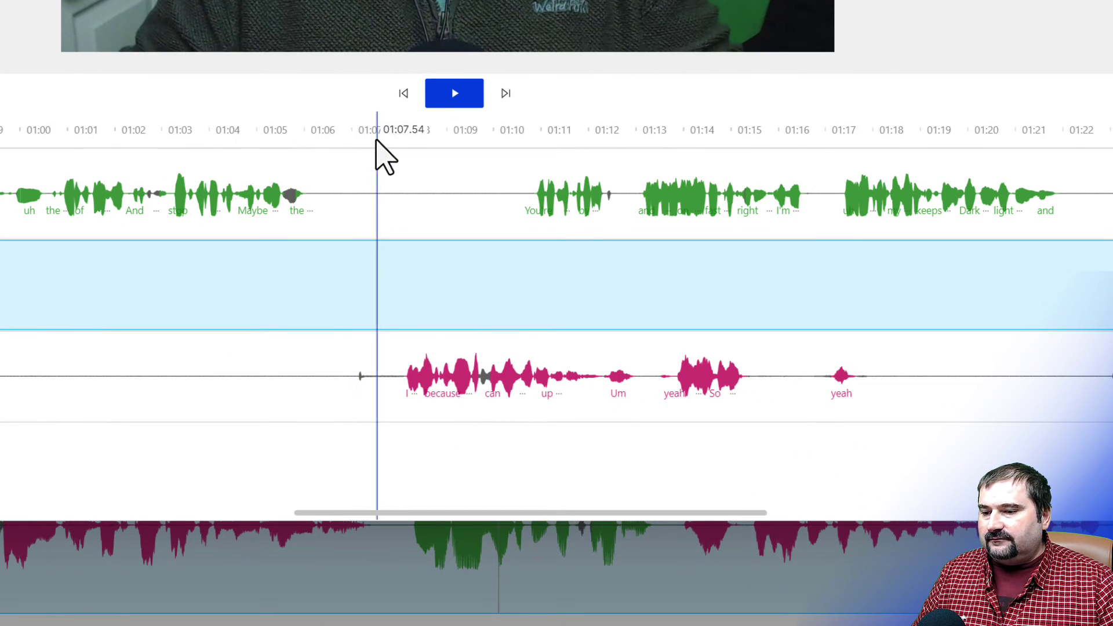
click(345, 155)
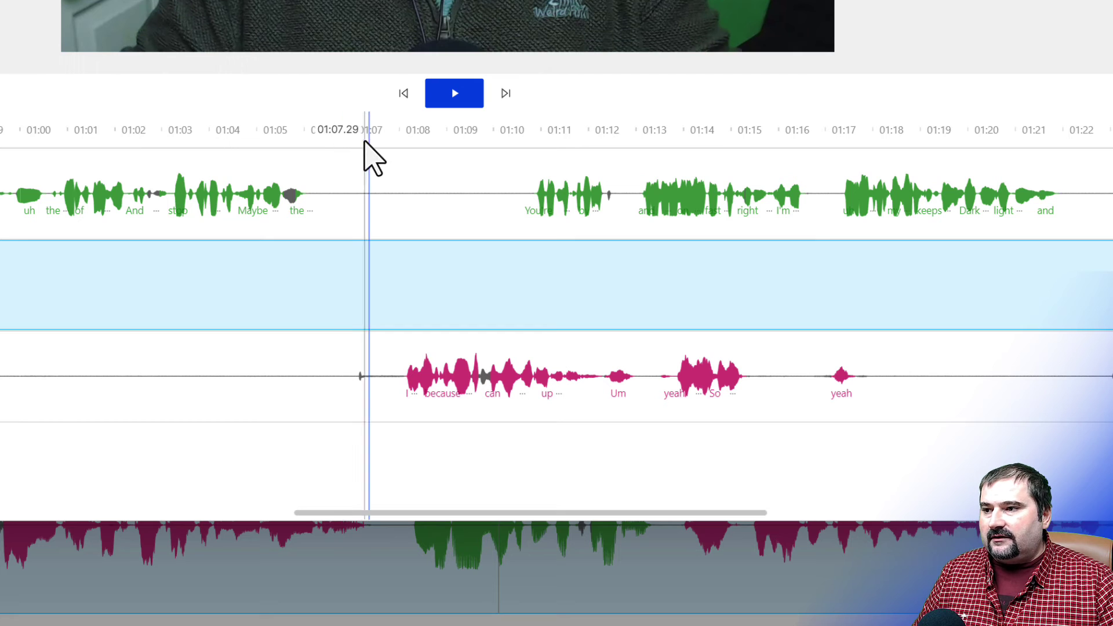
click(345, 154)
click(376, 307)
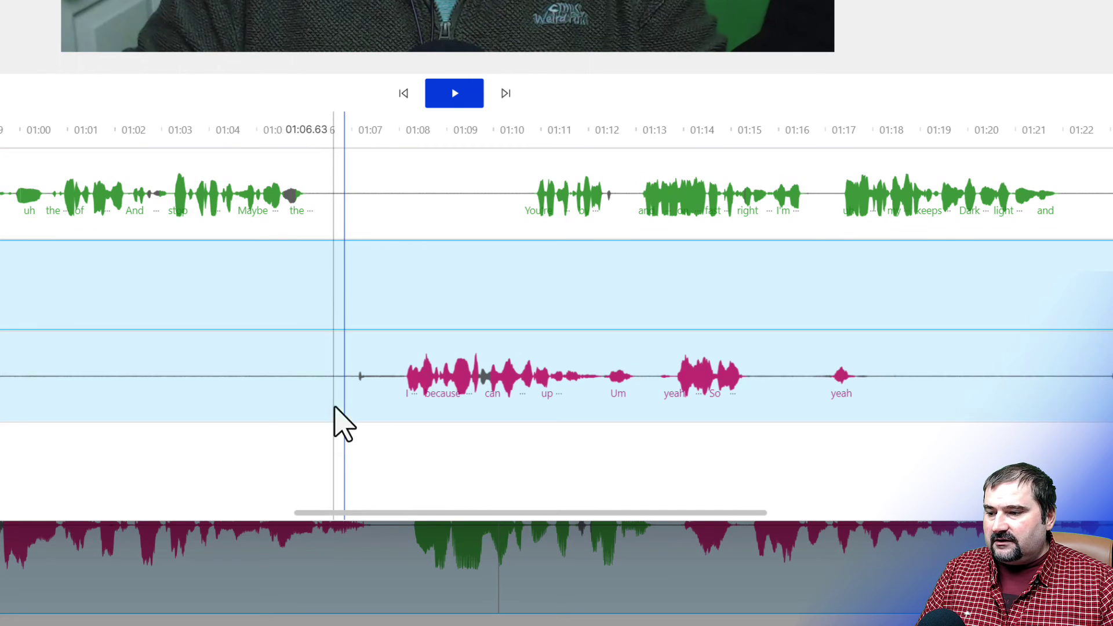
click(341, 419)
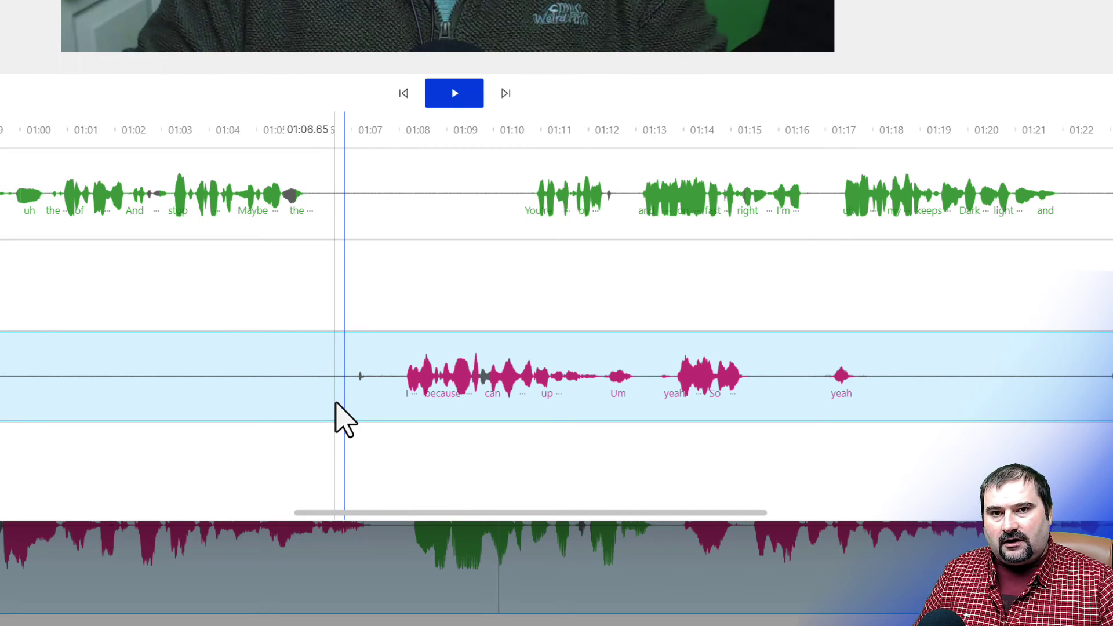
Step: Delete the 9-second stretch of detached audio before 'because', leaving the clip starting at 01:08.12
drag(404, 377, 0, 377)
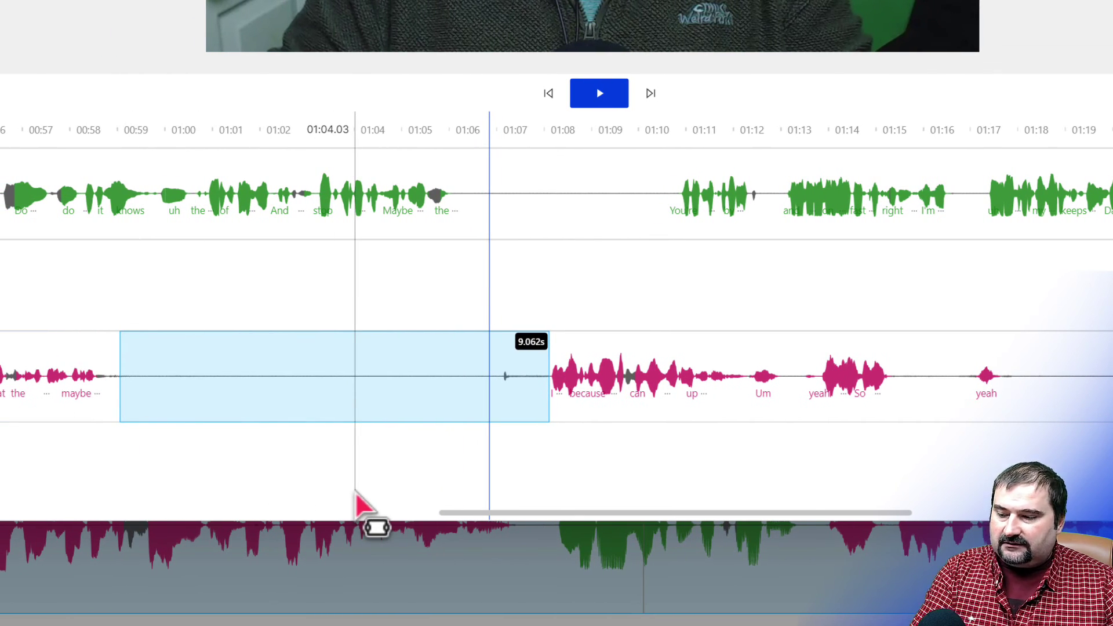
key(Delete)
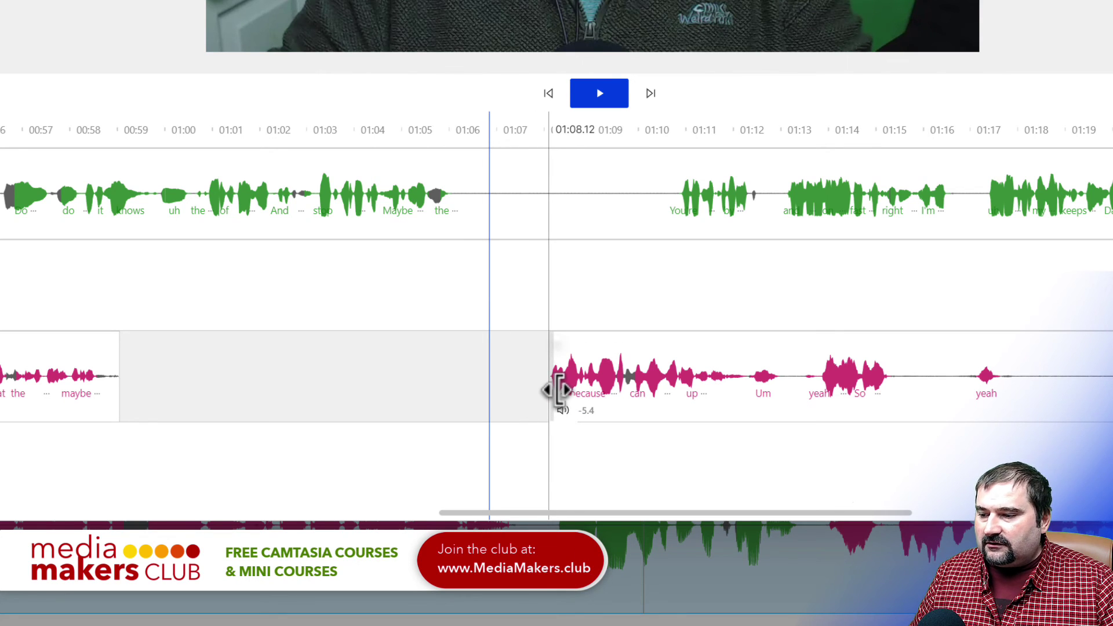
drag(559, 390, 432, 390)
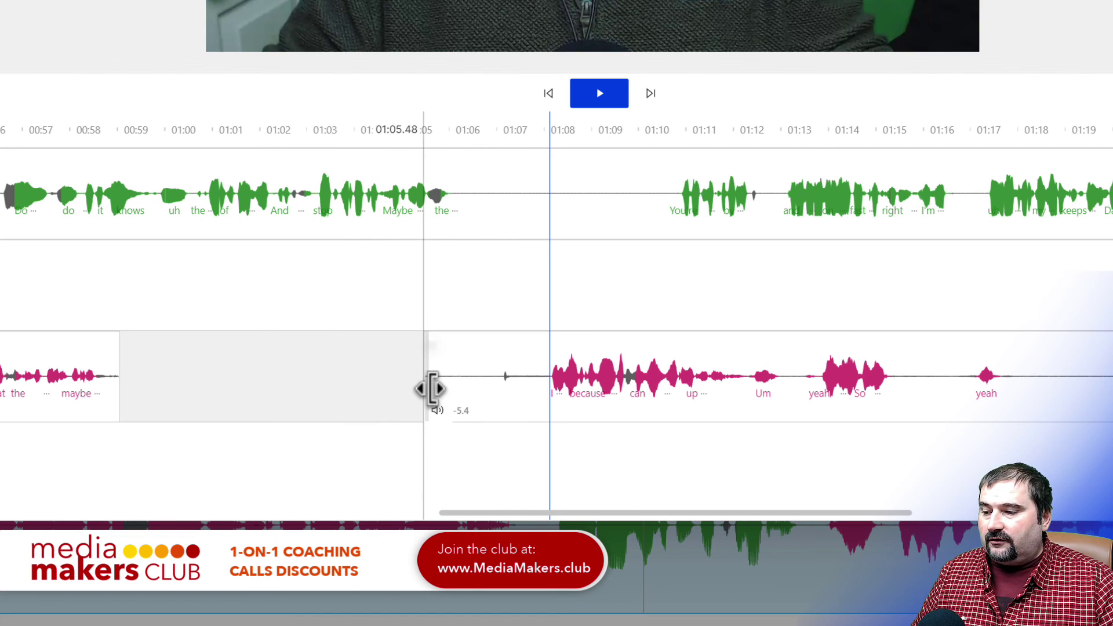
drag(427, 390, 550, 400)
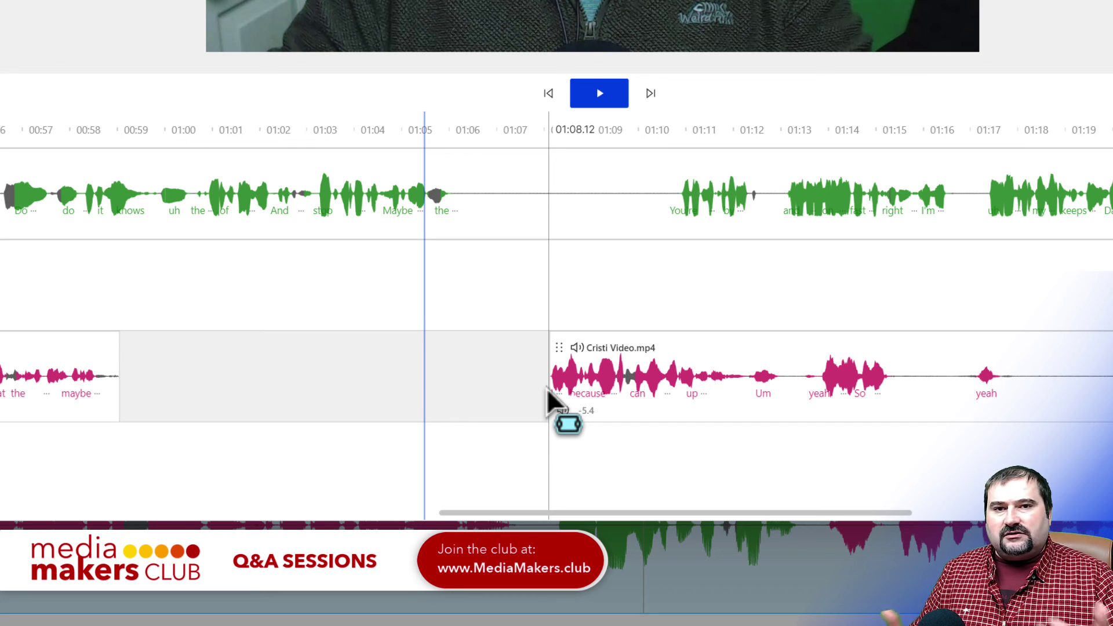